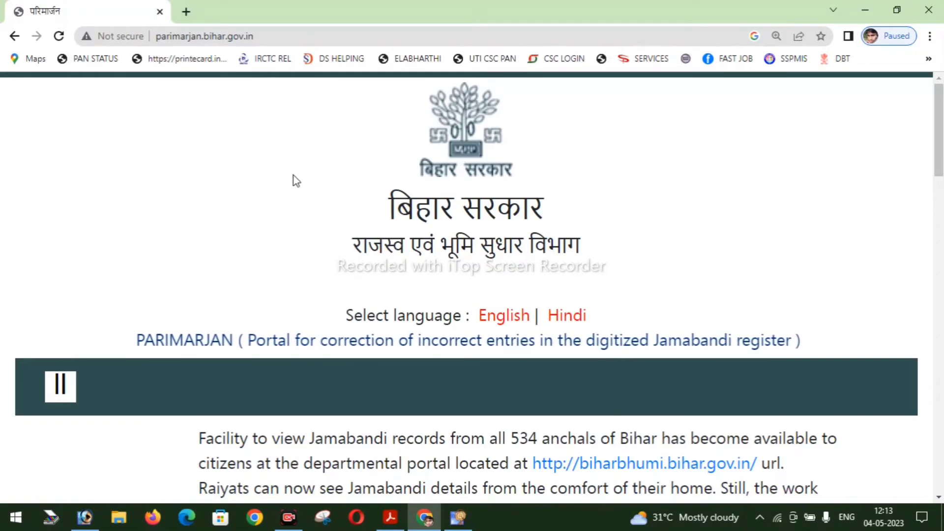
# - Reset the zoom, toggle Hindi and back to English, and open the Application Format forms page
pyautogui.hotkey('ctrl', '0')
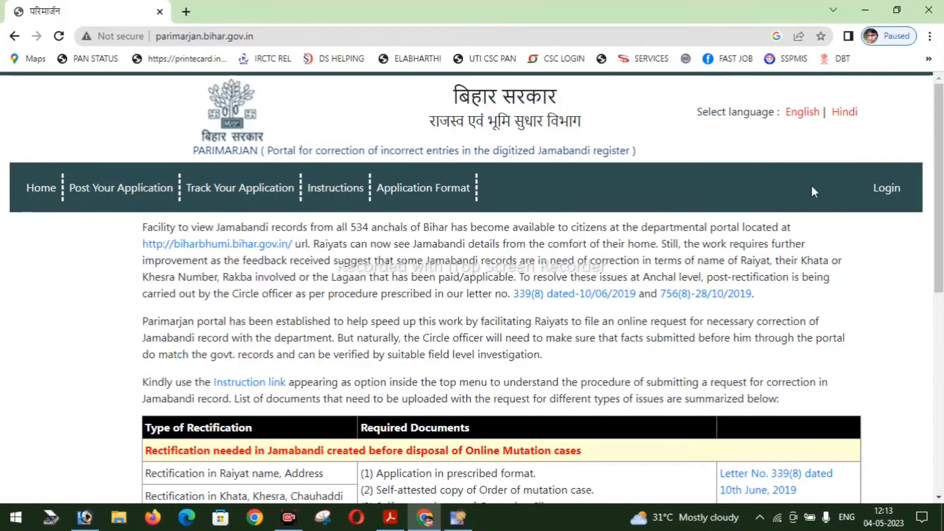
pyautogui.click(844, 112)
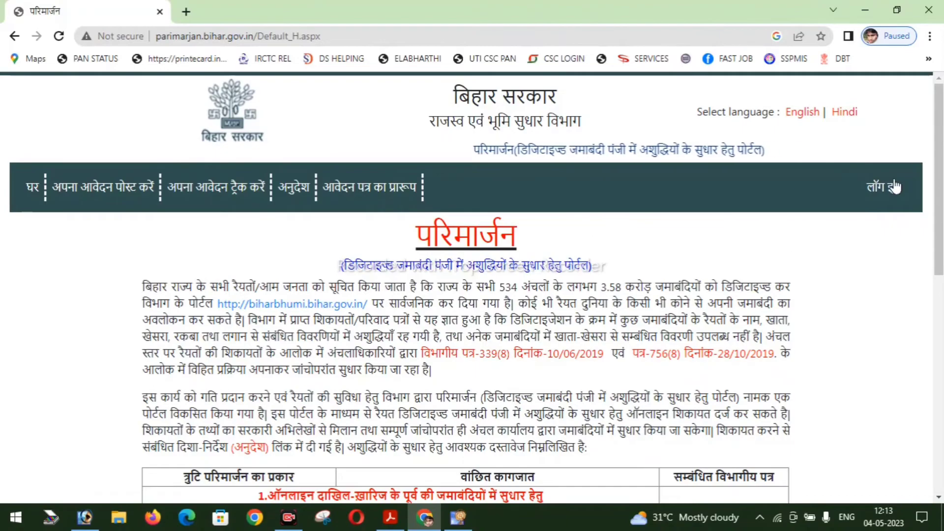
pyautogui.click(801, 112)
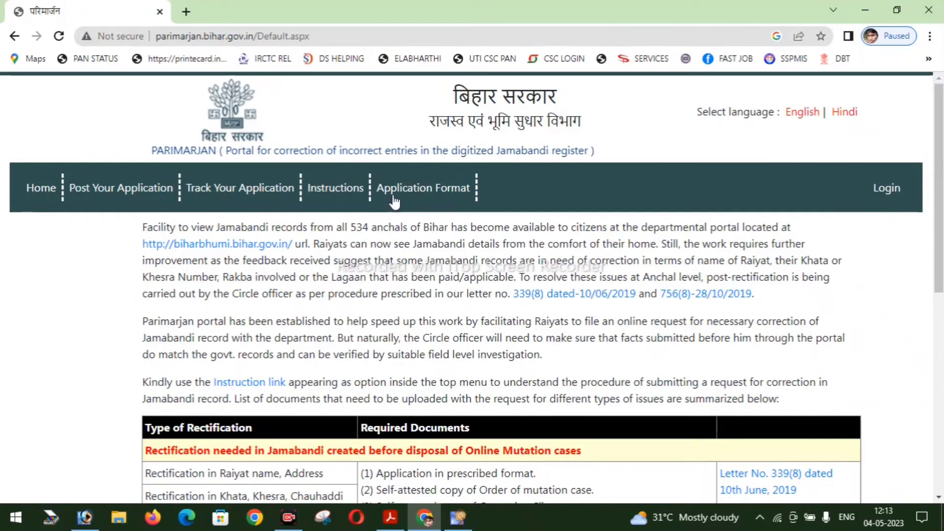
pyautogui.click(425, 193)
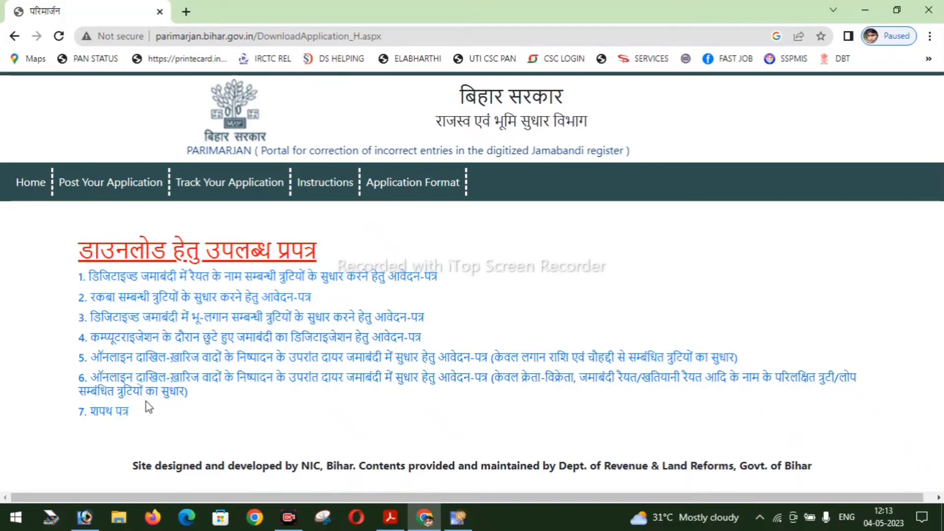
# - Open form 3.pdf and the शपथ पत्र affidavit in separate tabs, ending on 3.pdf
pyautogui.moveTo(153, 414); pyautogui.dragTo(80, 413)
pyautogui.click(78, 415)
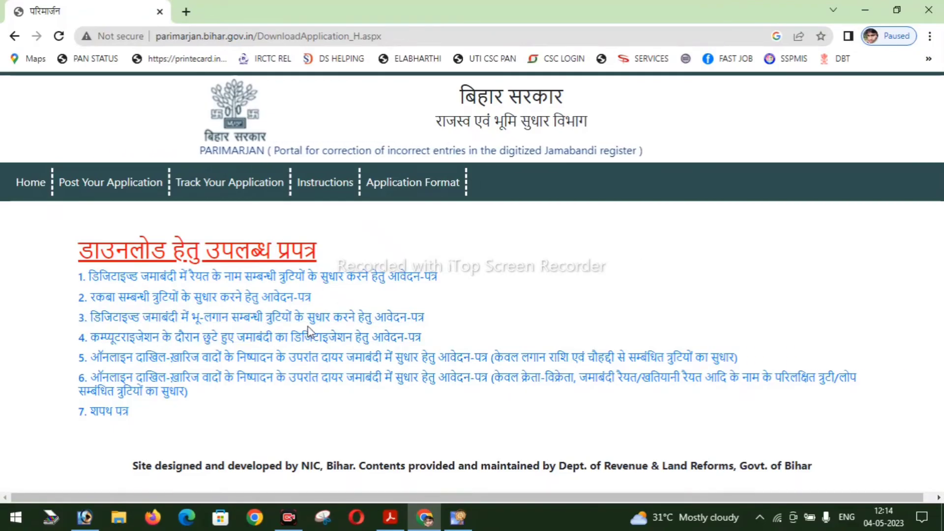
pyautogui.click(281, 318)
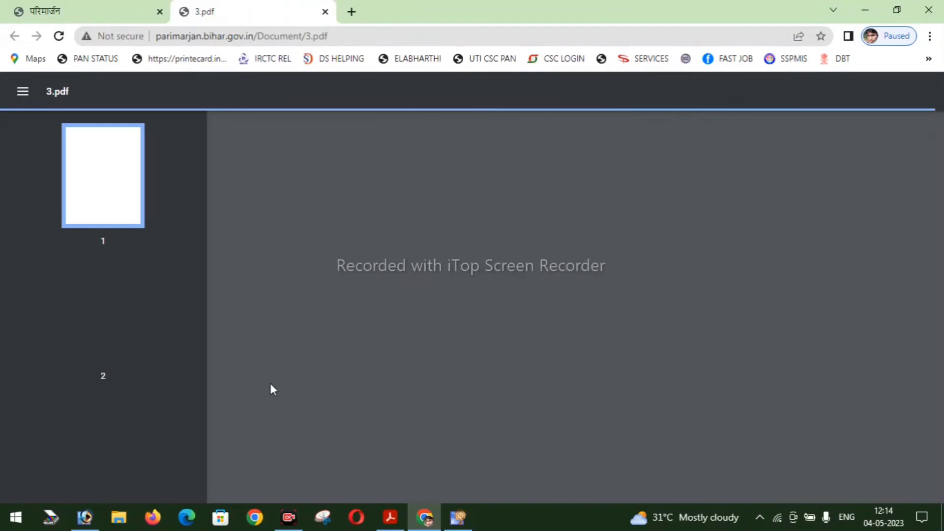
pyautogui.click(89, 11)
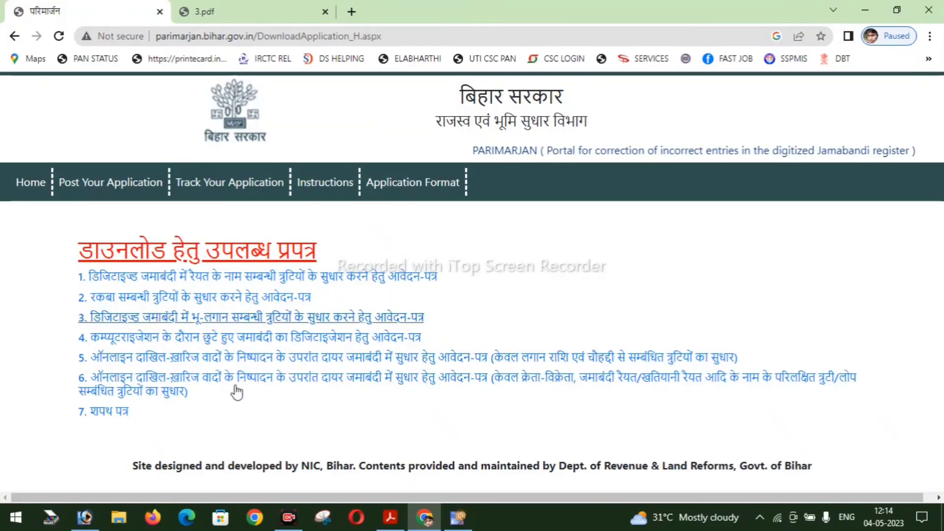
pyautogui.click(64, 466)
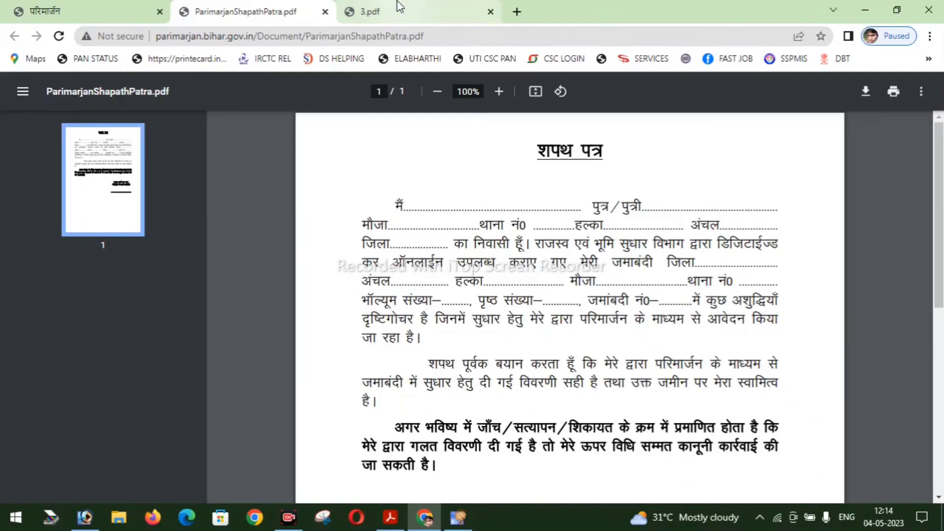
pyautogui.click(423, 10)
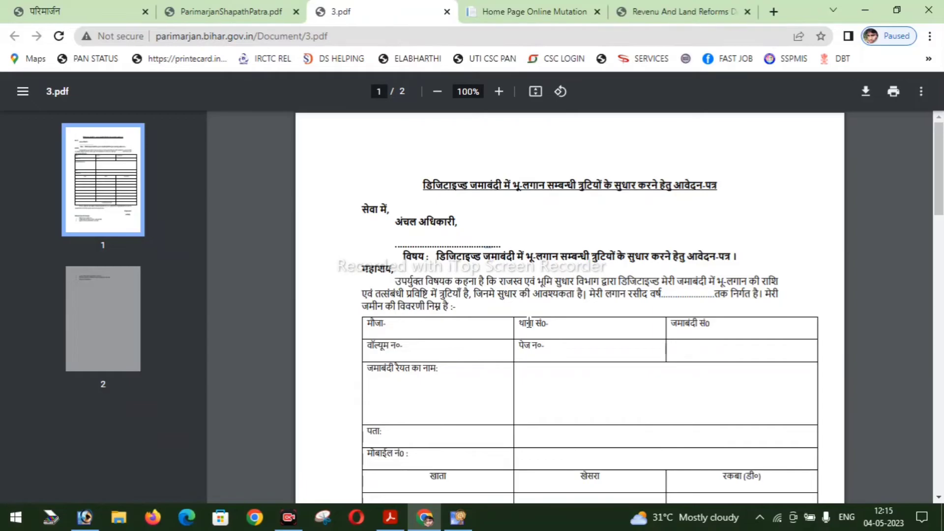
pyautogui.click(673, 12)
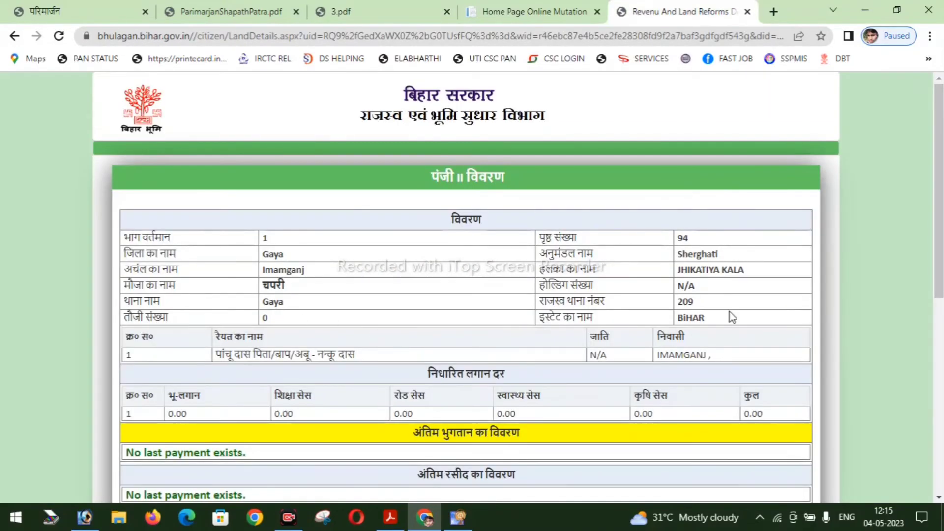
pyautogui.moveTo(542, 304); pyautogui.dragTo(669, 307)
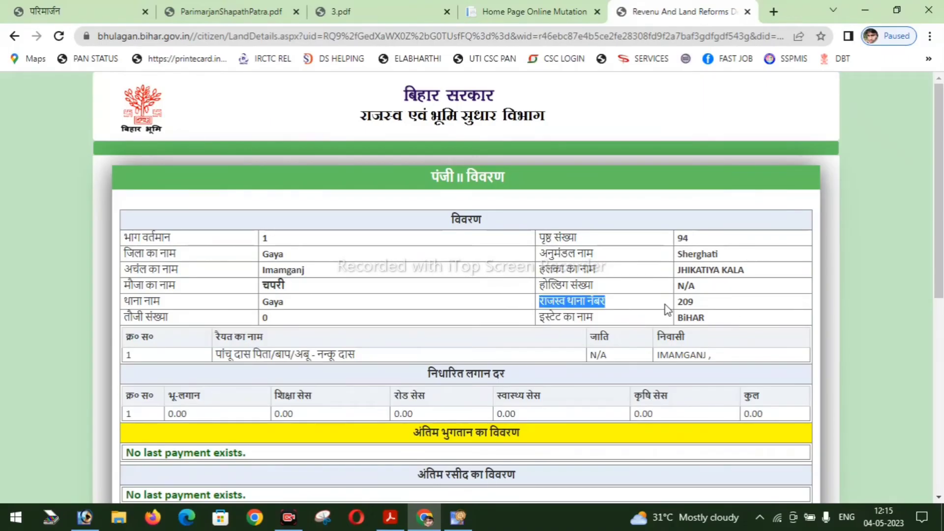
pyautogui.click(691, 299)
pyautogui.click(411, 6)
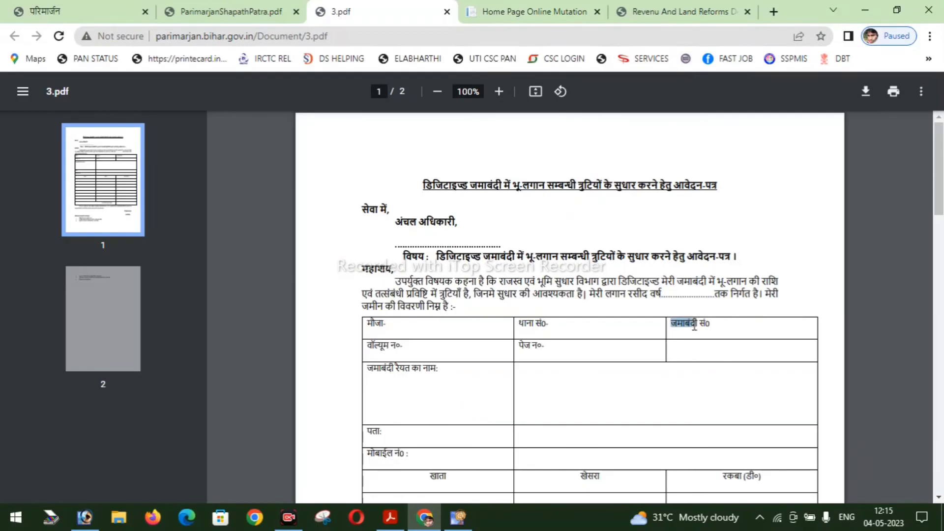
pyautogui.click(679, 10)
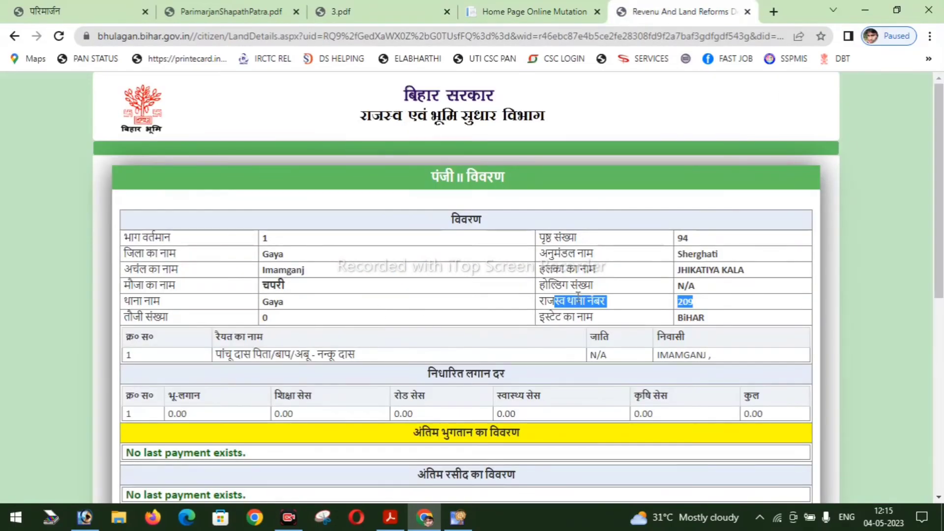
pyautogui.hotkey('ctrl', '3')
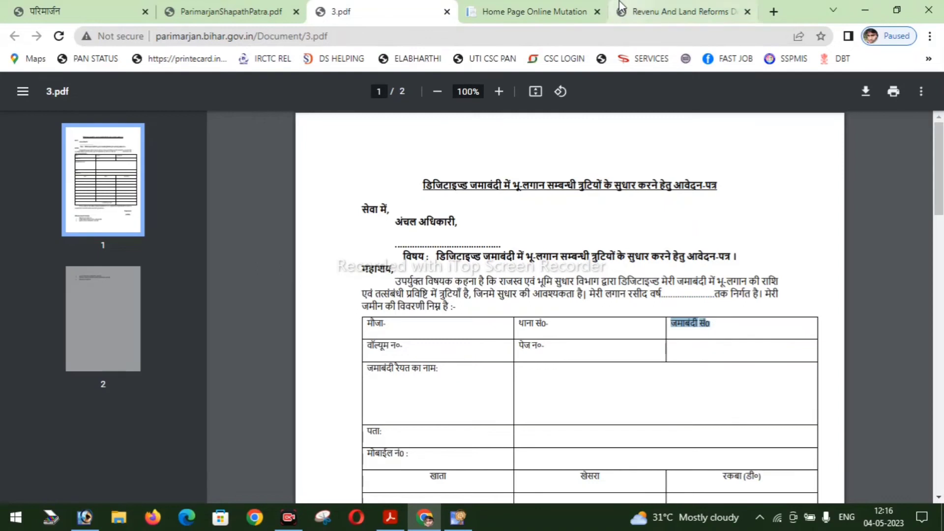
pyautogui.click(678, 11)
pyautogui.hotkey('ctrl', '4')
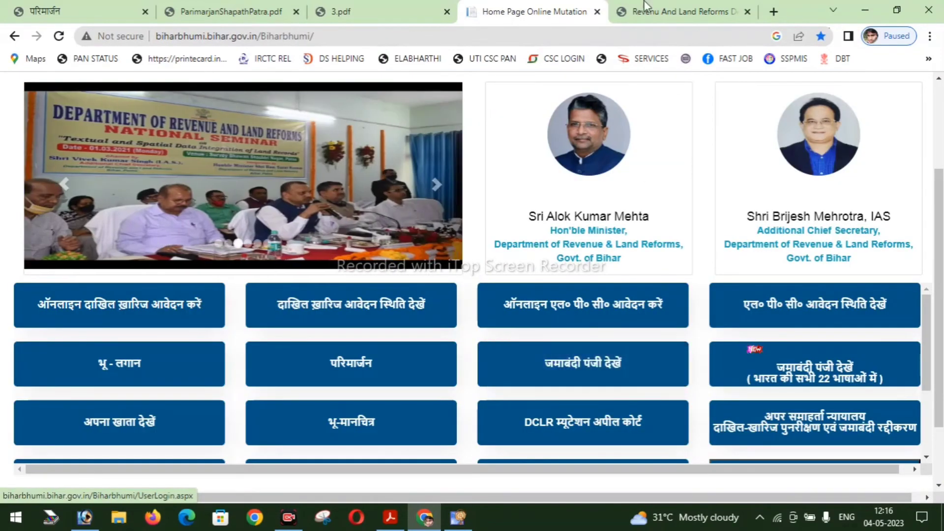
pyautogui.click(678, 9)
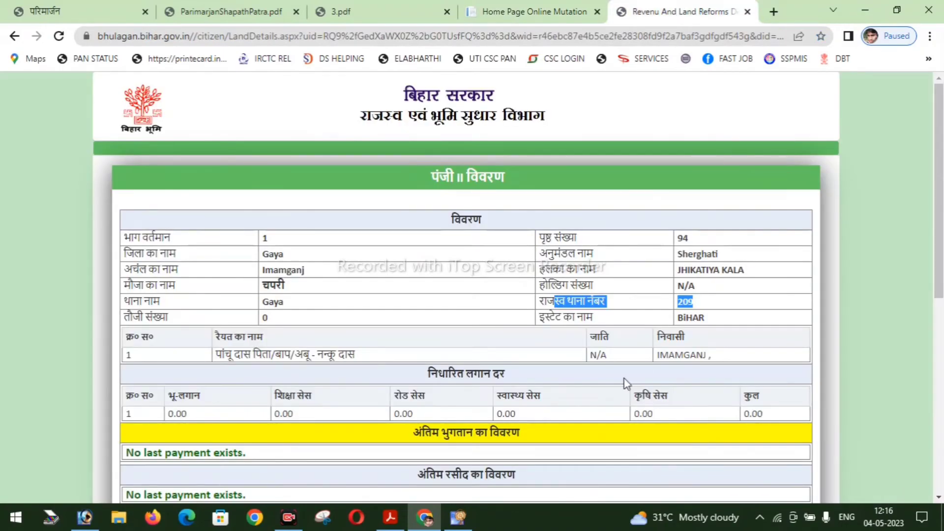
pyautogui.click(425, 6)
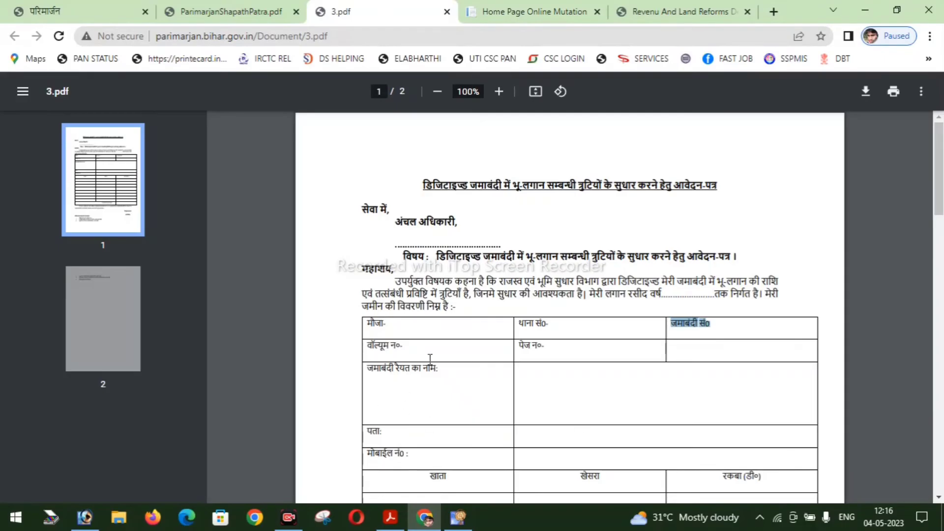
pyautogui.click(652, 7)
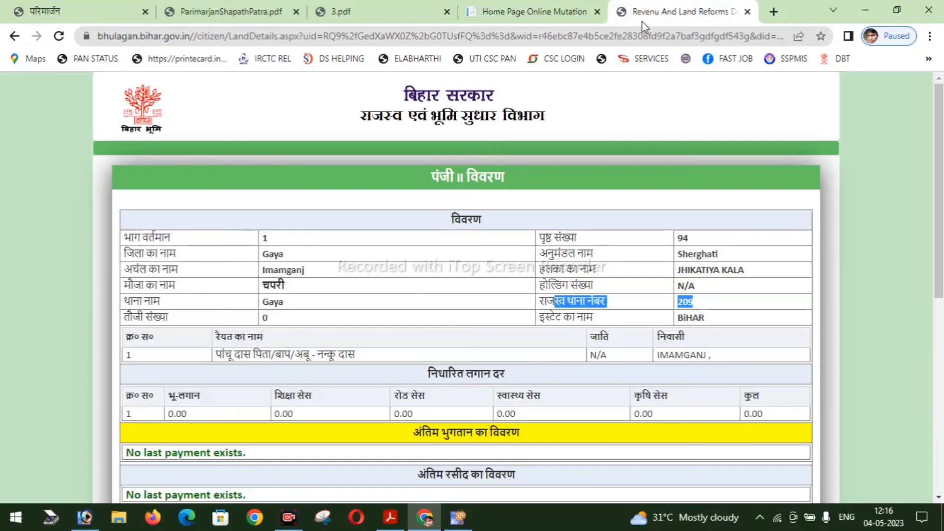
pyautogui.click(265, 242)
pyautogui.click(339, 11)
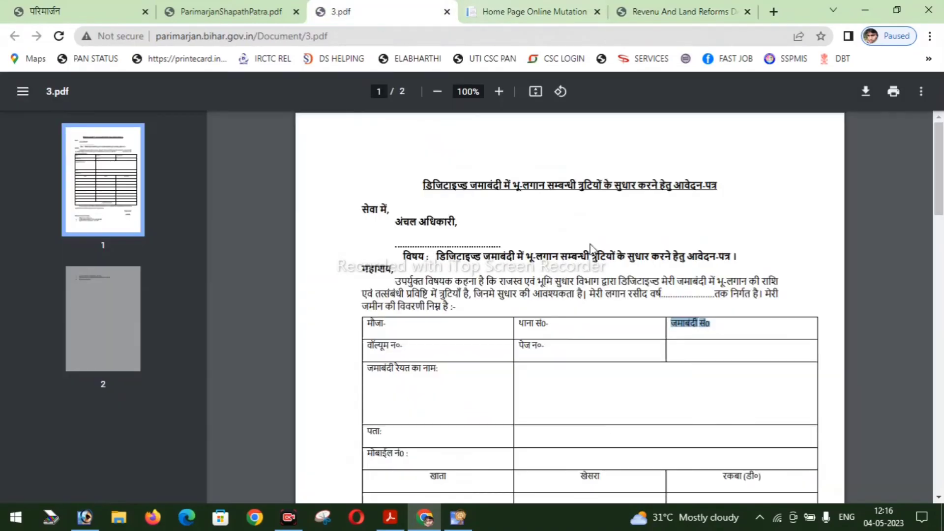
pyautogui.click(681, 11)
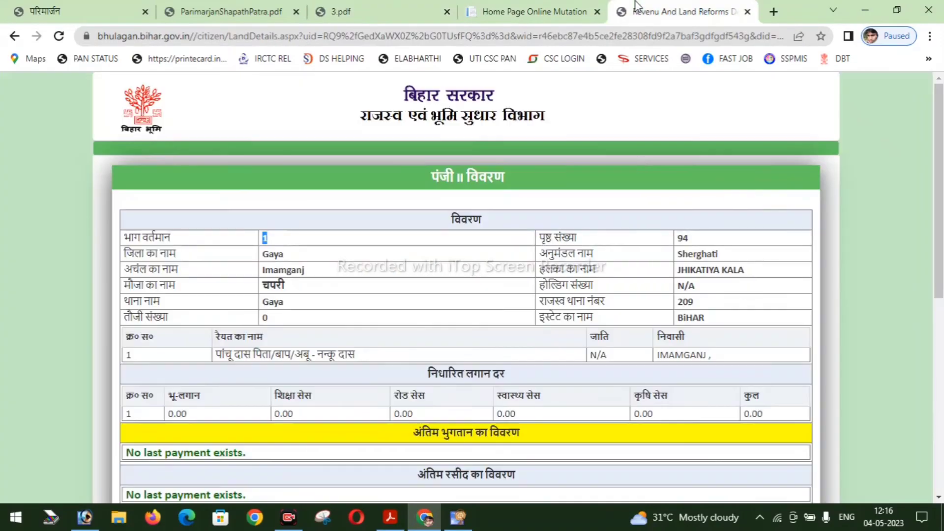
pyautogui.doubleClick(684, 237)
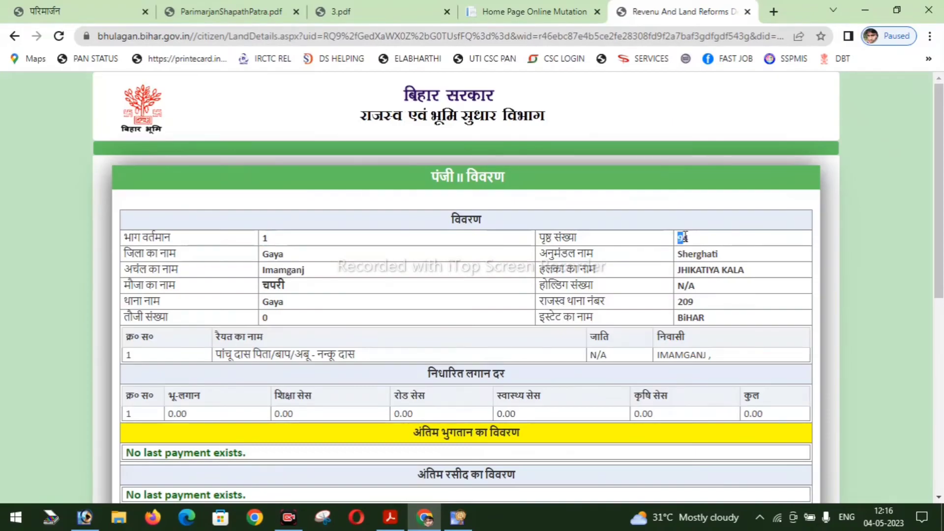
pyautogui.hotkey('ctrl', '3')
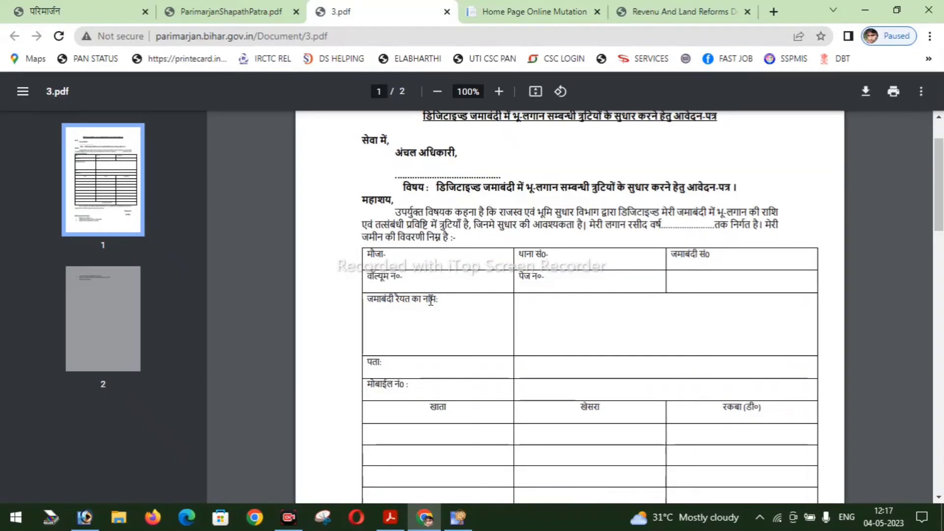
# - Highlight the raiyat name label and box the mobile number, खाता, खेसरा and रकबा fields
pyautogui.moveTo(431, 300); pyautogui.dragTo(367, 299)
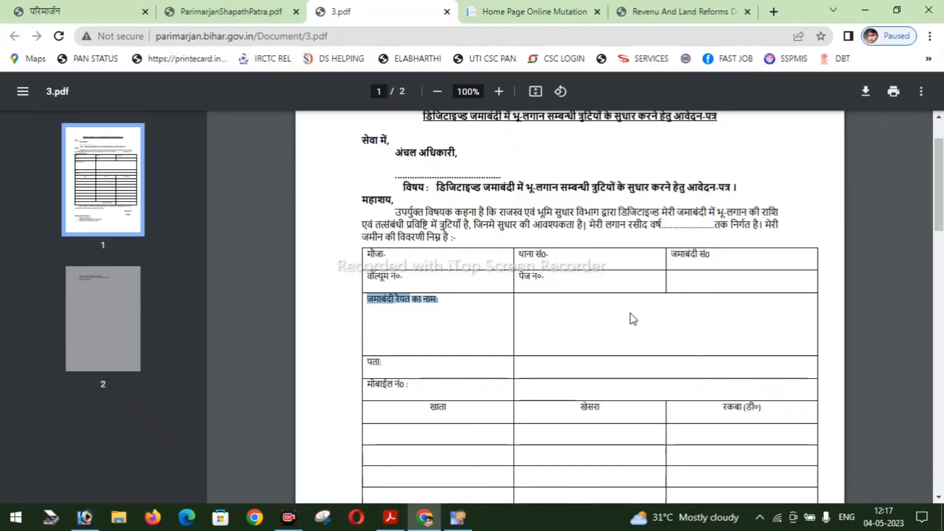
pyautogui.scroll(-1, 633, 319)
pyautogui.scroll(-1, 370, 294)
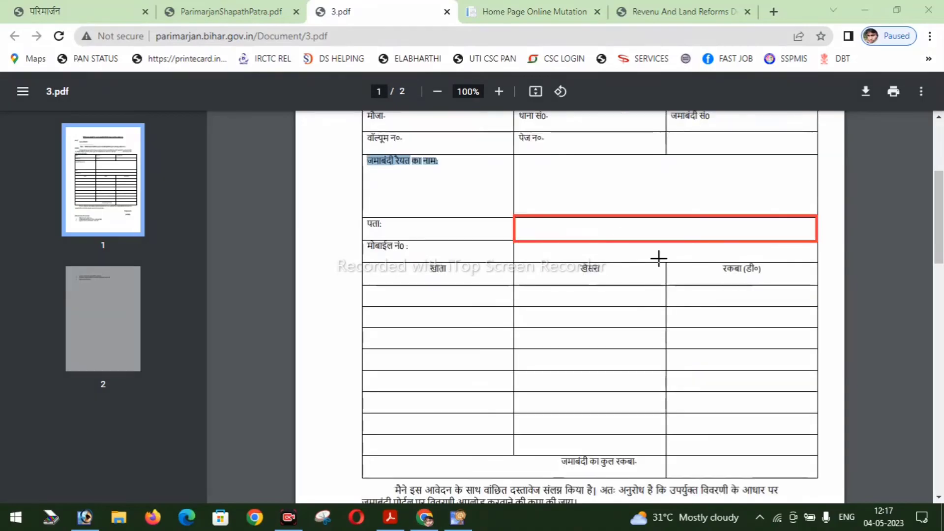
pyautogui.moveTo(516, 241); pyautogui.dragTo(816, 260)
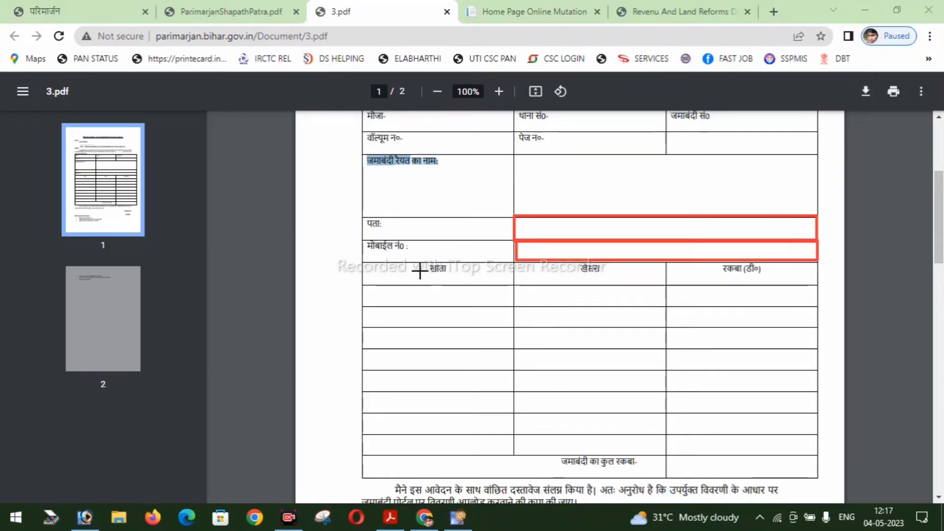
pyautogui.moveTo(415, 261); pyautogui.dragTo(483, 456)
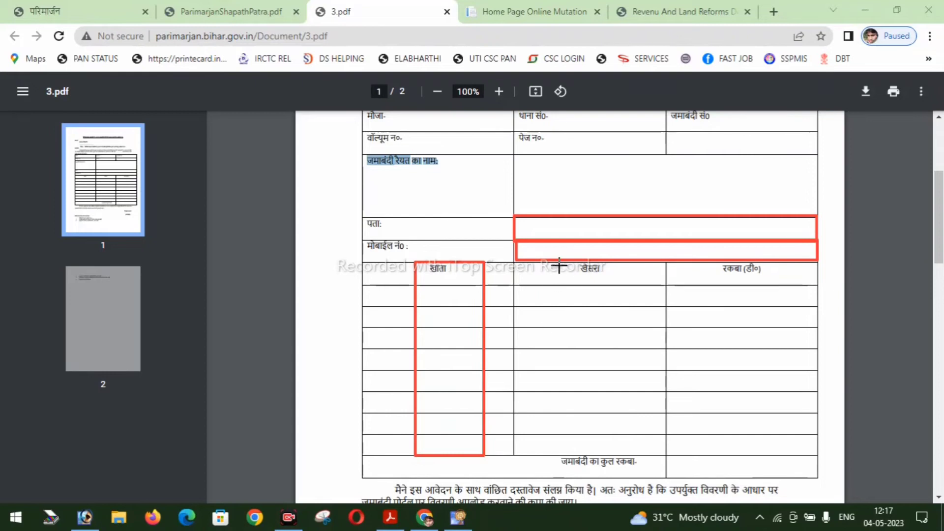
pyautogui.moveTo(559, 260); pyautogui.dragTo(639, 439)
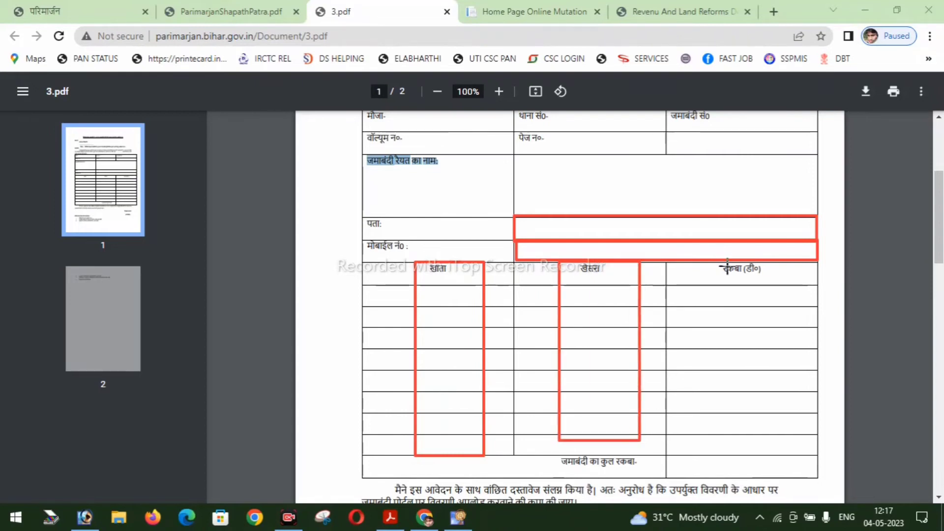
pyautogui.moveTo(759, 329); pyautogui.dragTo(794, 454)
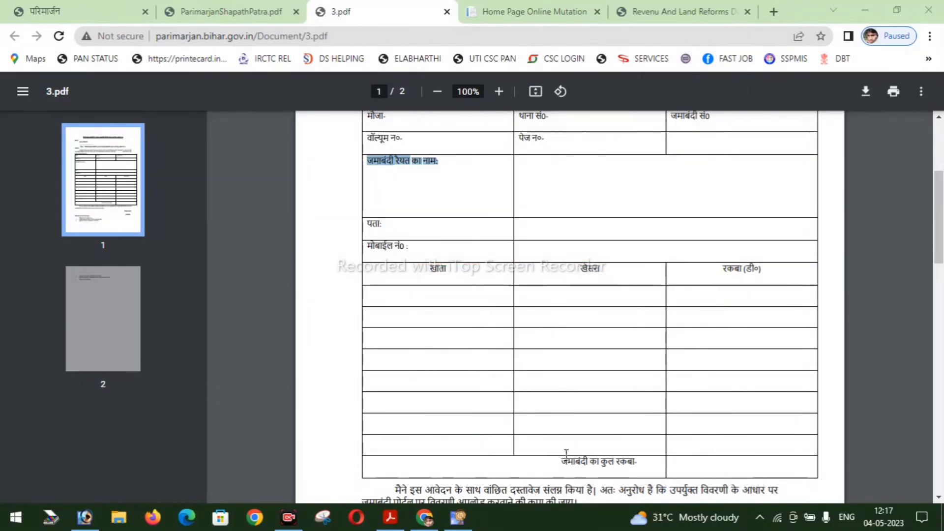
# - Scroll to the वांछित कागजात list and highlight required documents i through v
pyautogui.scroll(-3, 707, 390)
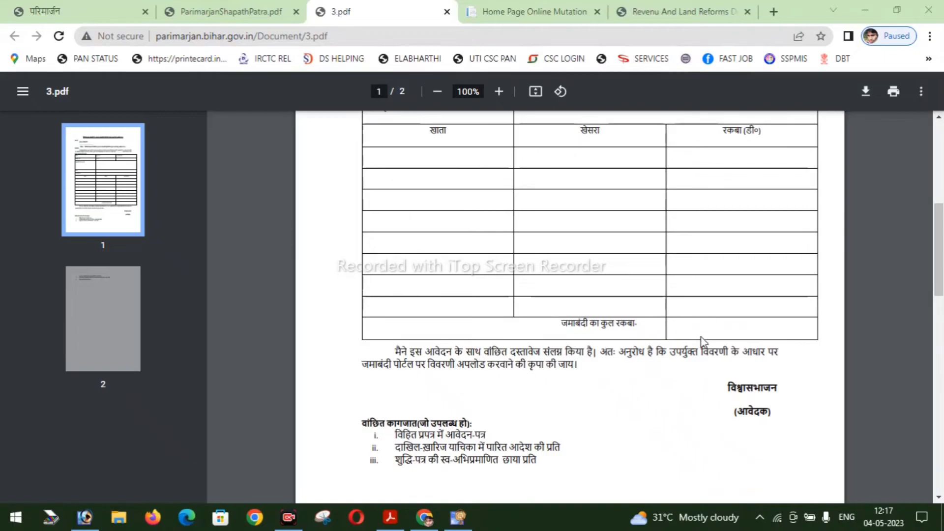
pyautogui.scroll(-3, 724, 327)
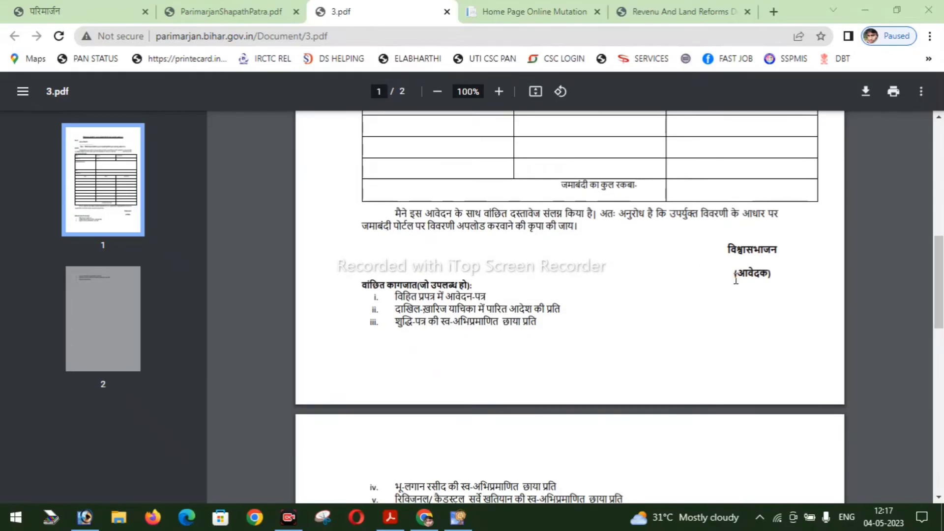
pyautogui.click(736, 280)
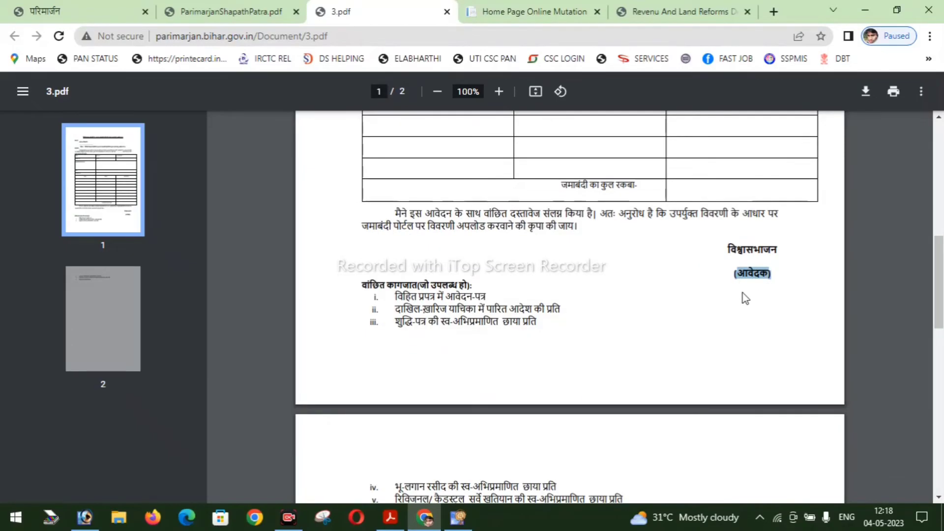
pyautogui.scroll(-3, 747, 335)
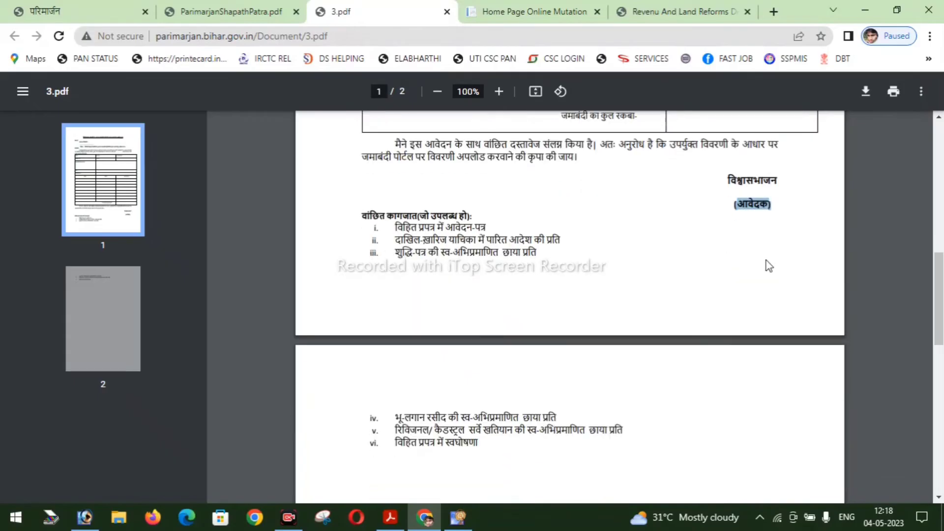
pyautogui.moveTo(393, 226); pyautogui.dragTo(554, 447)
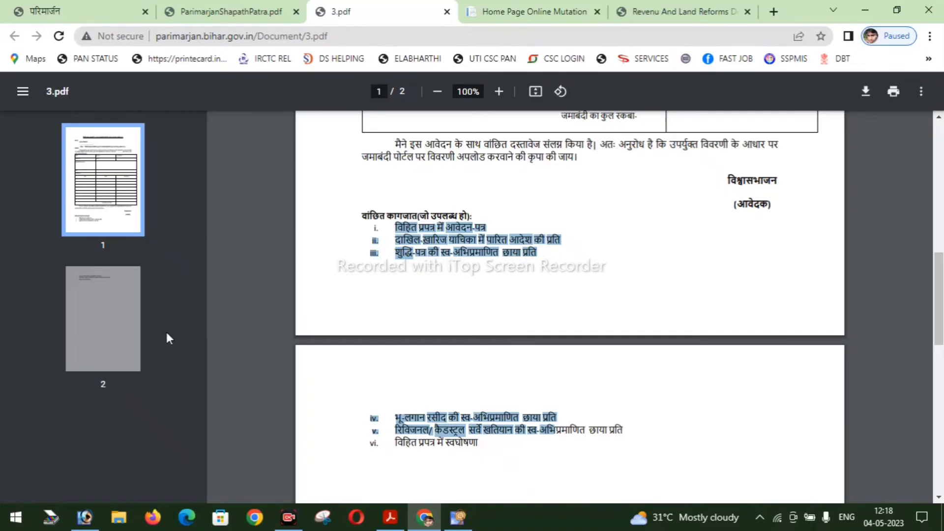
# - Review the ParimarjanShapathPatra.pdf affidavit, selecting its text
pyautogui.click(237, 9)
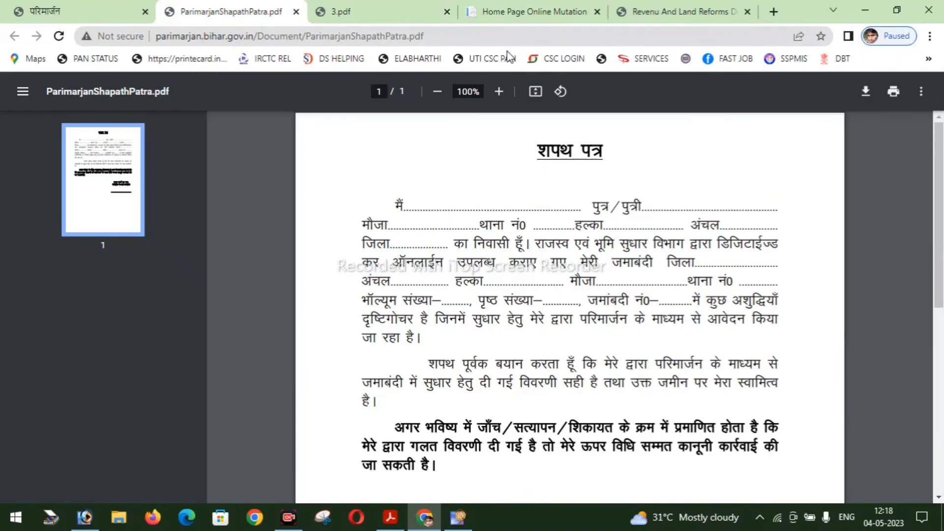
pyautogui.moveTo(398, 205)
pyautogui.mouseDown()
pyautogui.moveTo(634, 322)
pyautogui.moveTo(658, 415)
pyautogui.mouseUp()
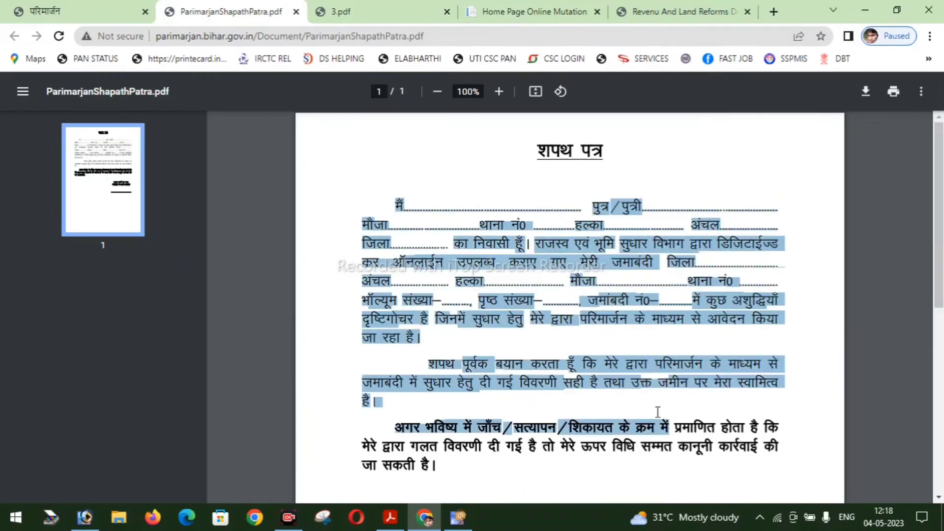
pyautogui.scroll(-4, 675, 396)
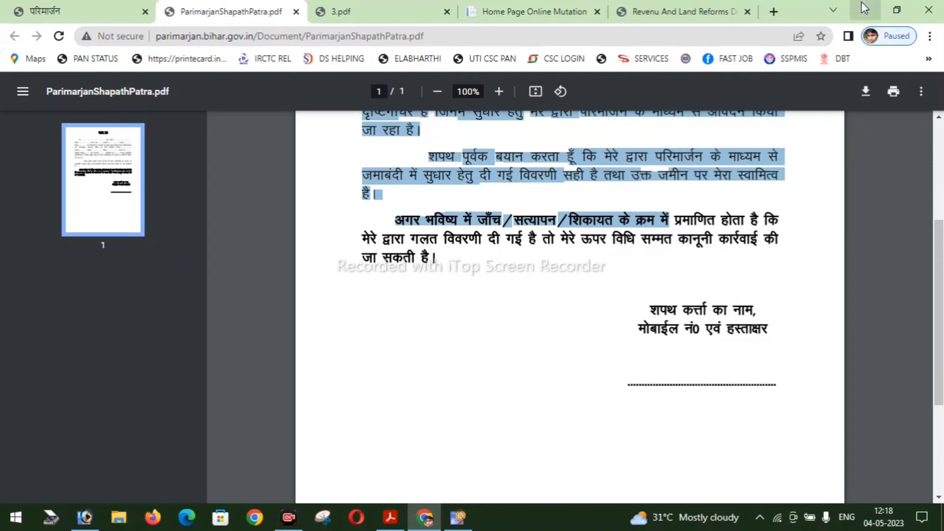
pyautogui.scroll(1, 717, 273)
pyautogui.scroll(3, 716, 273)
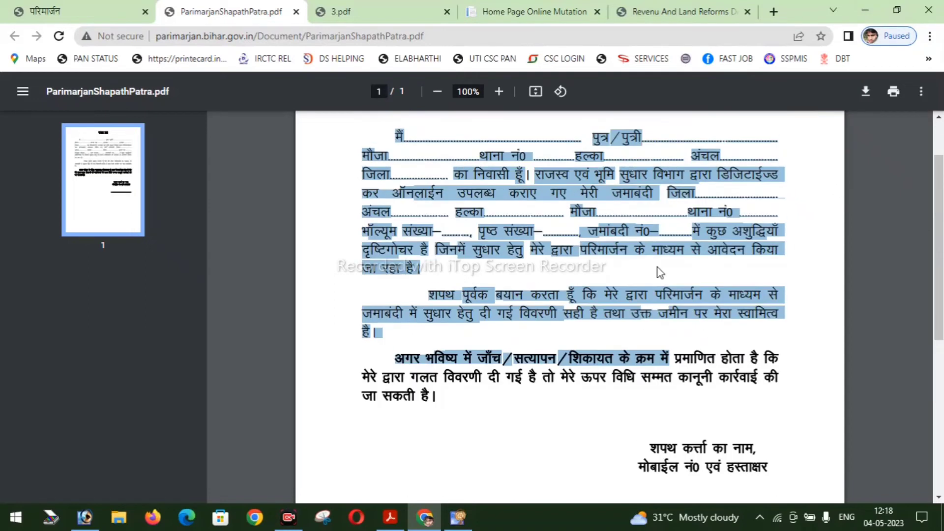
# - Check the land details record page, then minimize Chrome to reveal PRAMESH DEC.pdf
pyautogui.click(681, 12)
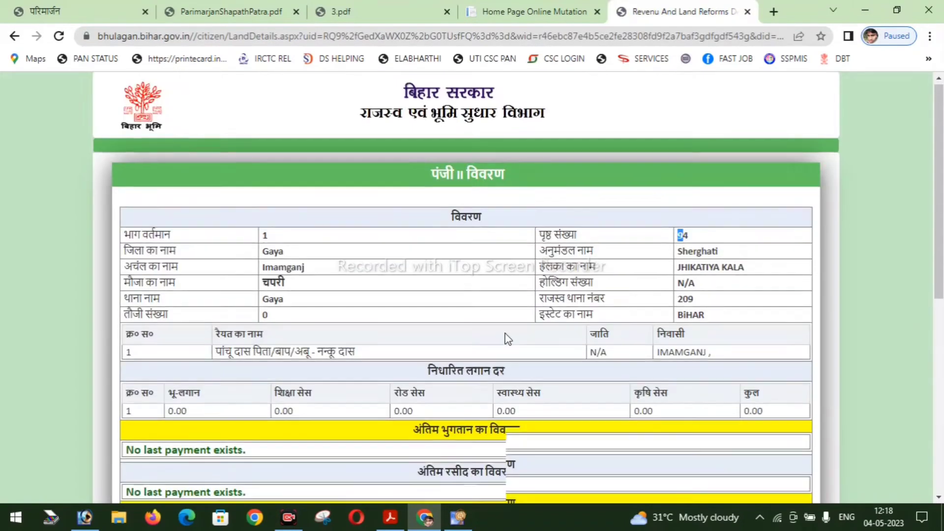
pyautogui.scroll(-2, 505, 338)
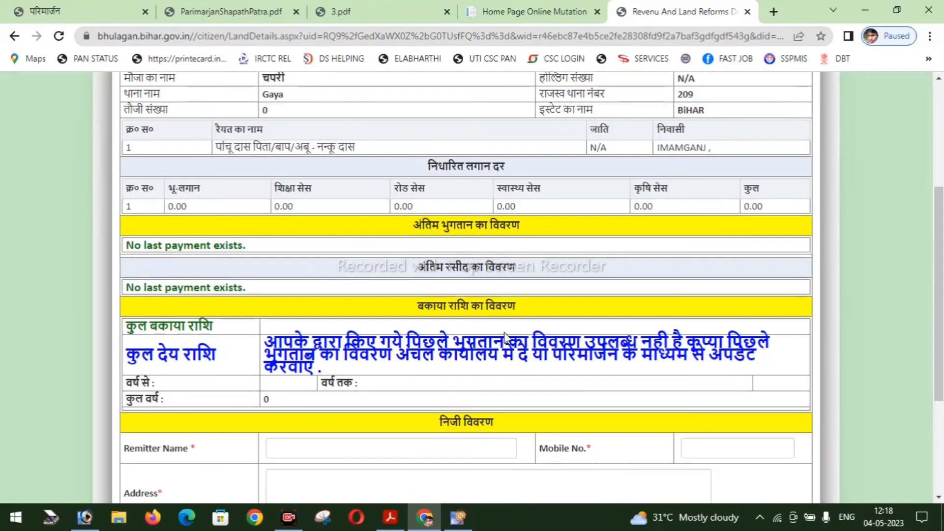
pyautogui.click(863, 8)
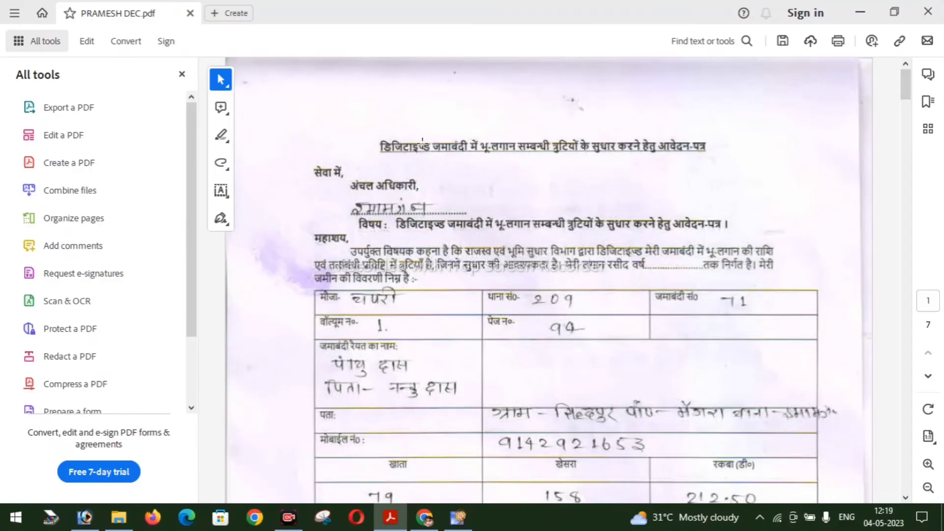
# - Scroll through all seven pages of PRAMESH DEC.pdf to the signed affidavit, then minimize Acrobat
pyautogui.scroll(-15, 391, 136)
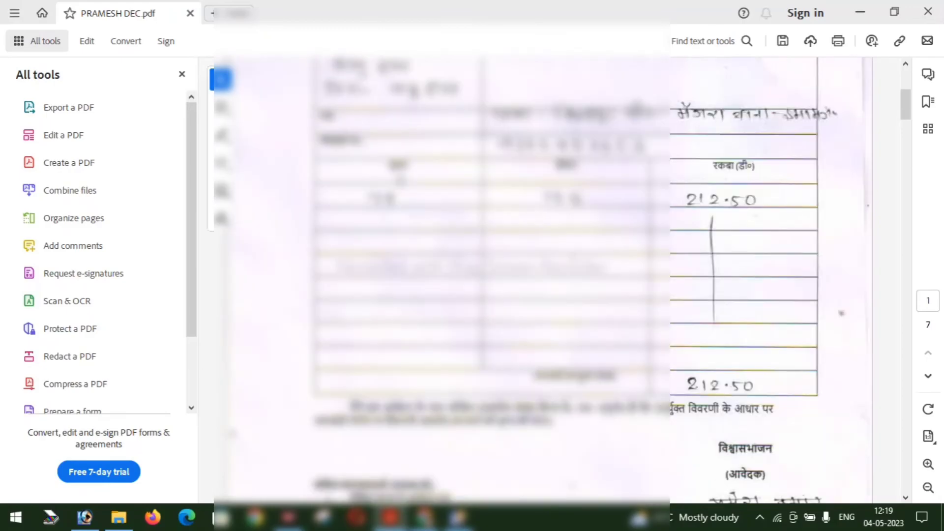
pyautogui.scroll(-5, 506, 195)
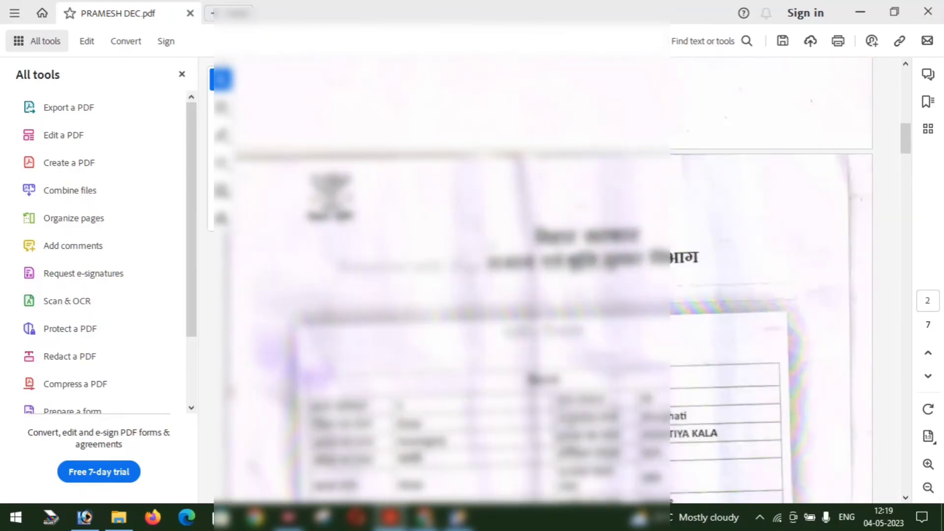
pyautogui.scroll(-6, 506, 195)
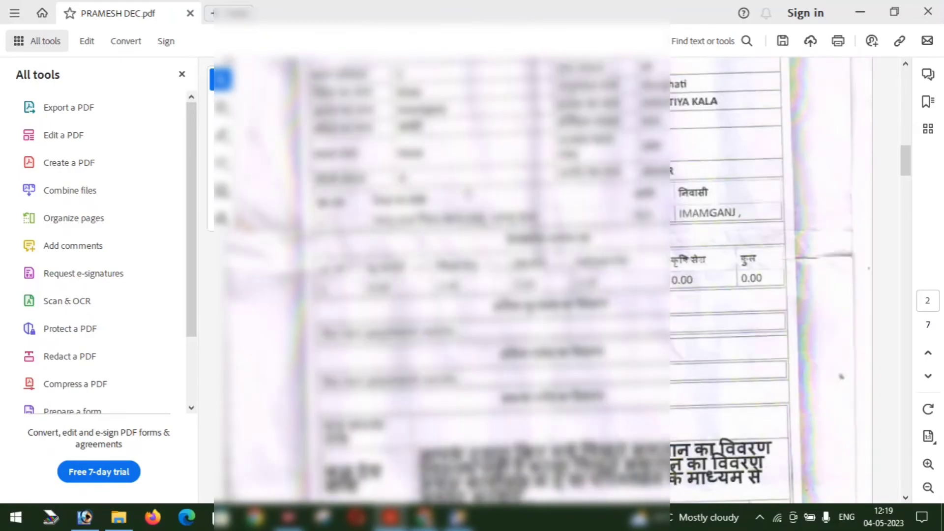
pyautogui.scroll(-12, 506, 195)
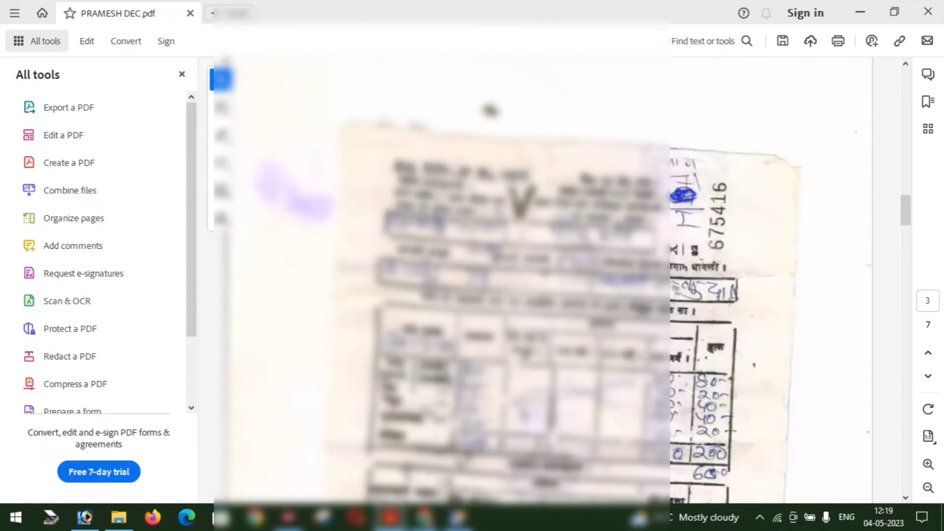
pyautogui.scroll(-4, 506, 195)
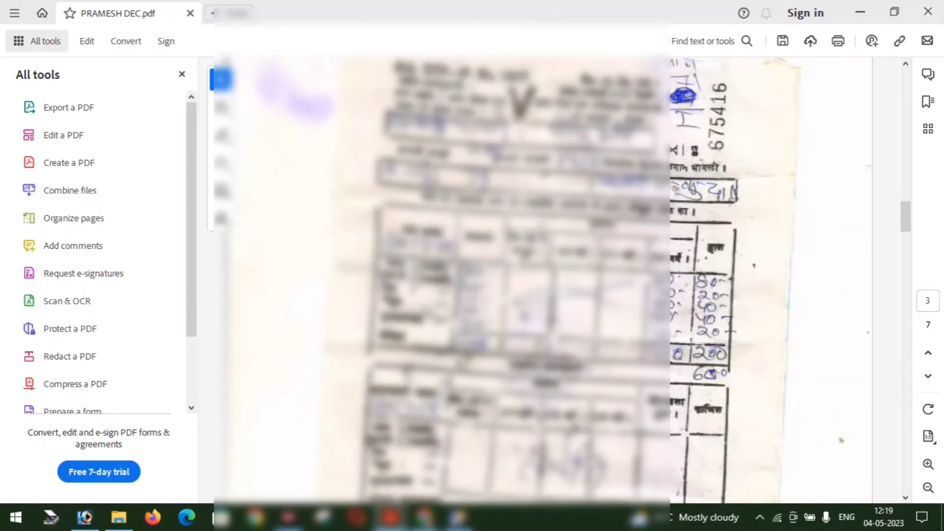
pyautogui.scroll(-15, 506, 195)
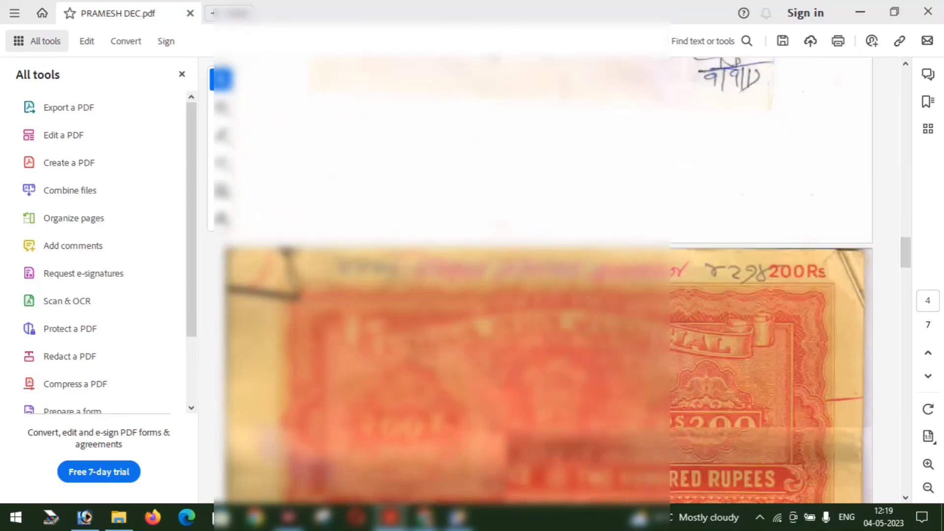
pyautogui.scroll(-18, 506, 195)
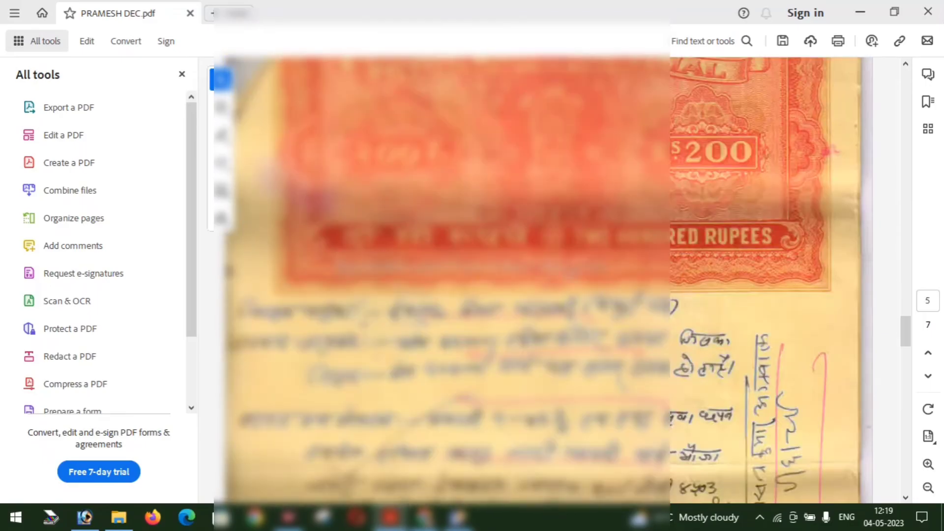
pyautogui.scroll(-15, 851, 347)
pyautogui.moveTo(910, 389); pyautogui.dragTo(903, 465)
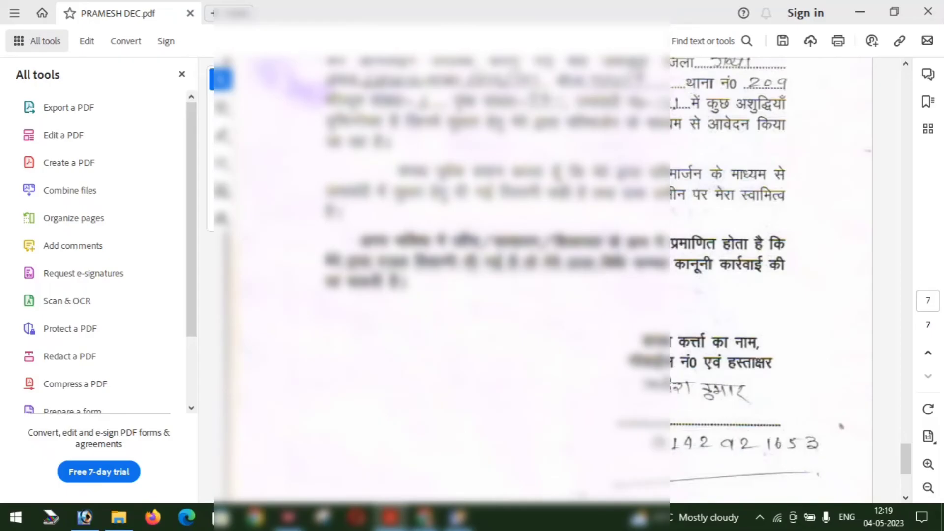
pyautogui.click(868, 6)
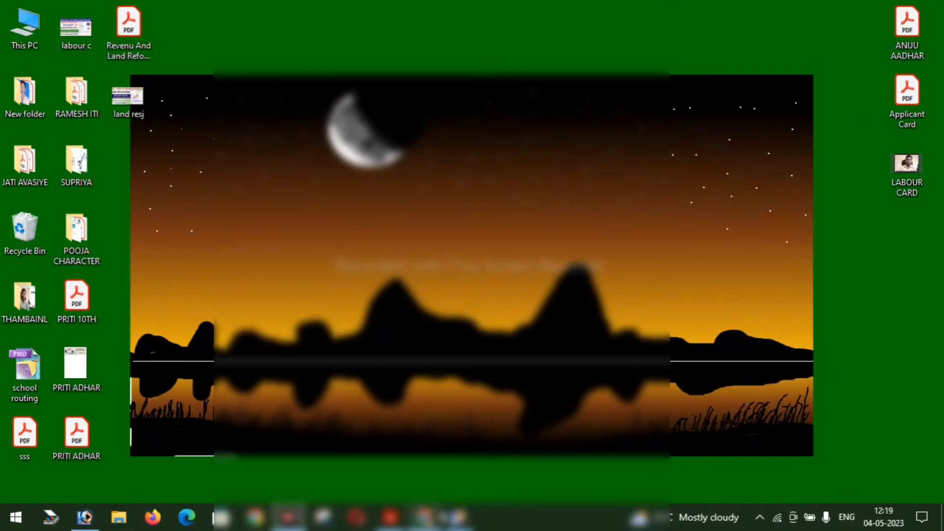
# - Return to the Parimarjan tab and open the Post Your Application online form
pyautogui.click(424, 517)
pyautogui.scroll(1, 448, 286)
pyautogui.hotkey('ctrl', 'shift', 'Tab')
pyautogui.hotkey('ctrl', 'shift', 'Tab')
pyautogui.hotkey('ctrl', 'shift', 'Tab')
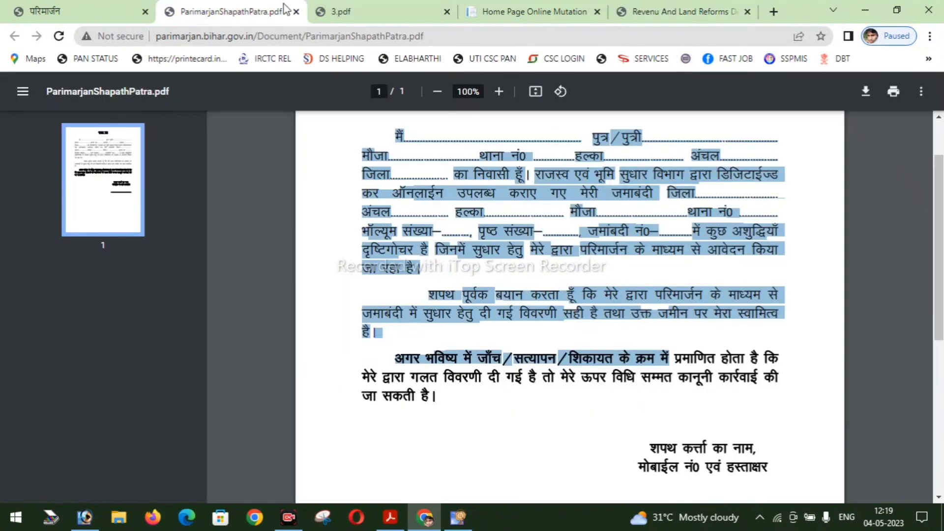
pyautogui.hotkey('ctrl', 'shift', 'Tab')
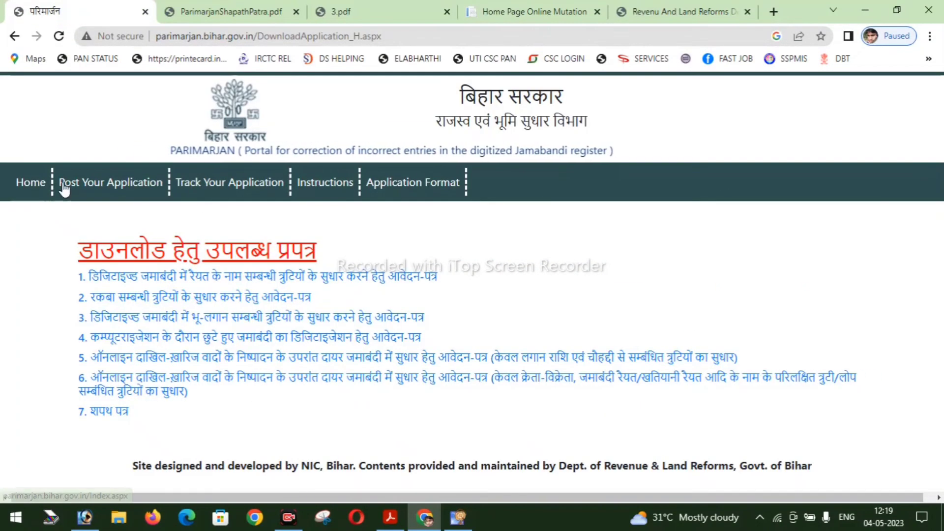
pyautogui.moveTo(63, 186); pyautogui.dragTo(94, 185)
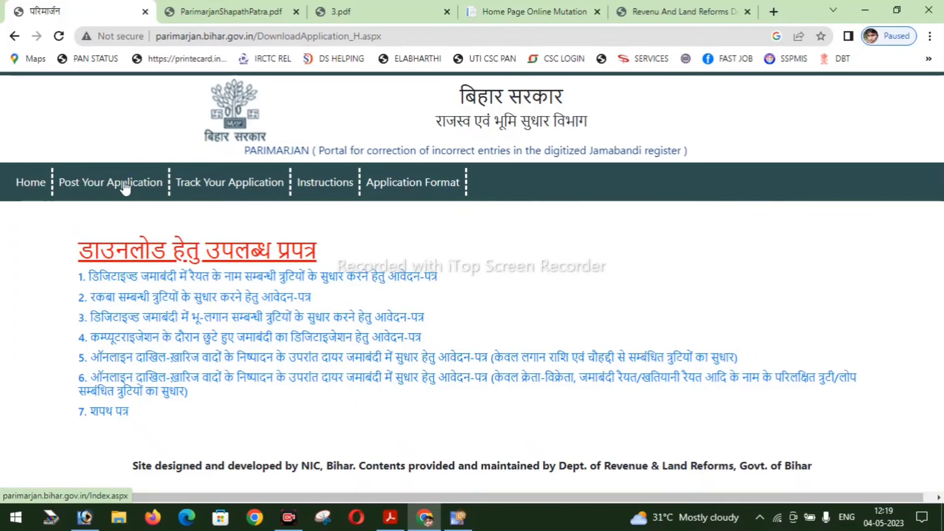
pyautogui.click(100, 191)
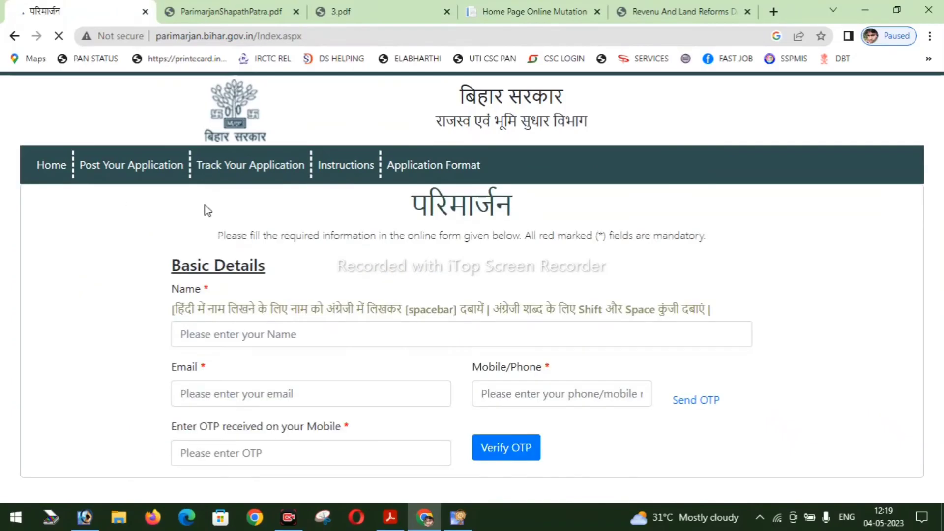
# - Verify the OTP to reveal the full form and start in the Address field
pyautogui.scroll(-1, 194, 282)
pyautogui.moveTo(160, 224); pyautogui.dragTo(274, 223)
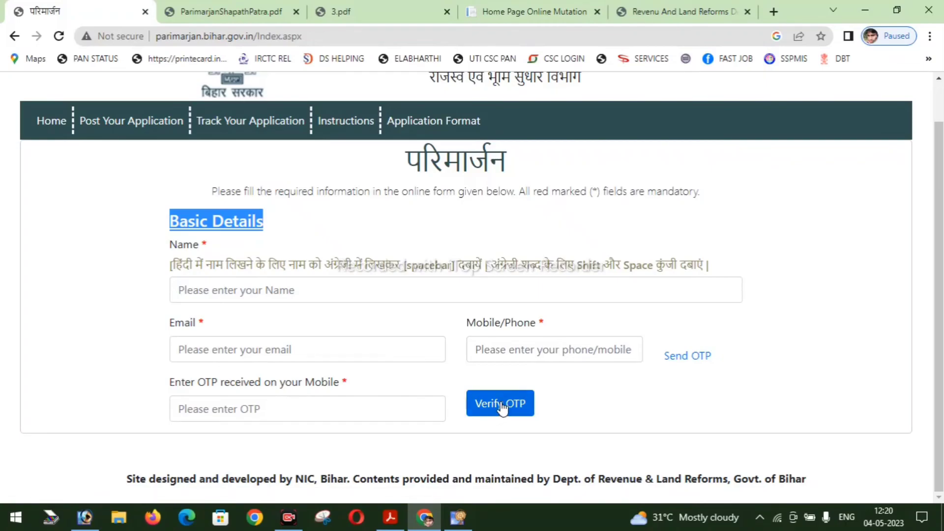
pyautogui.click(501, 404)
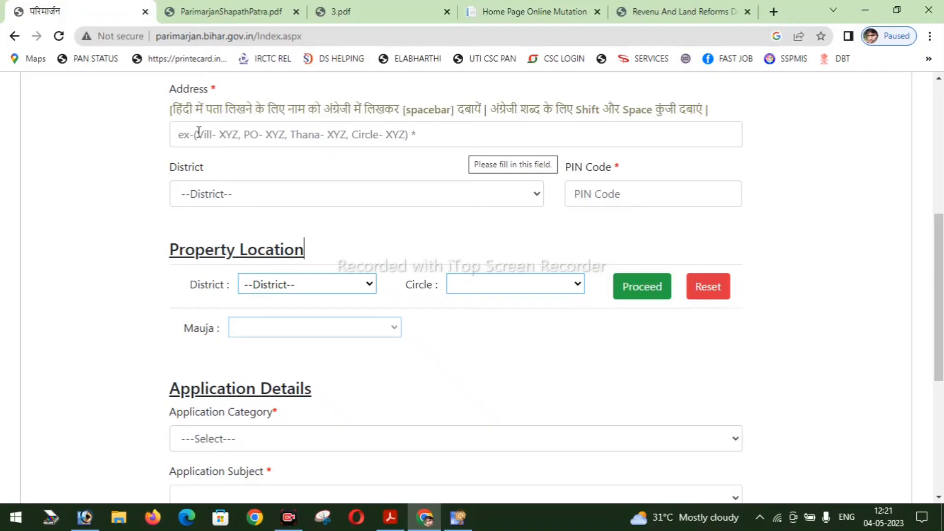
pyautogui.click(244, 134)
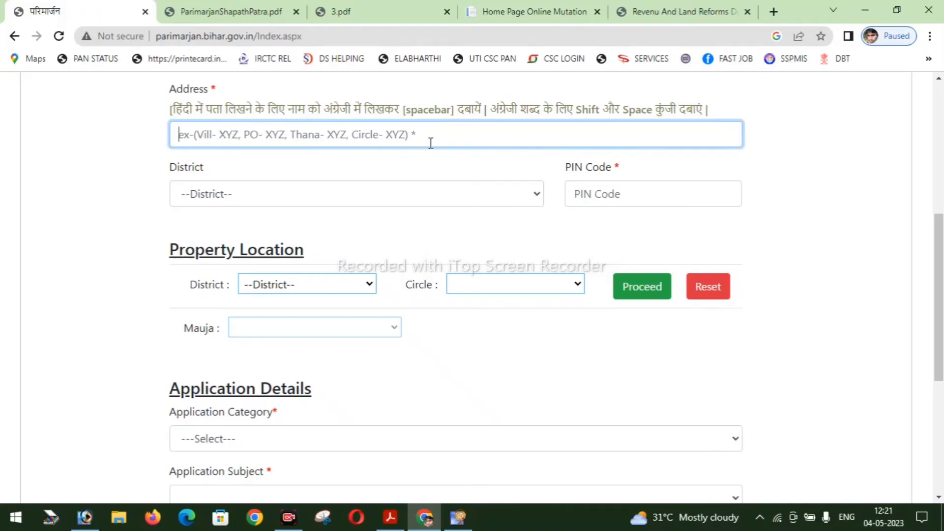
# - Set the applicant's address district to Gaya and PIN code to 824206
pyautogui.click(261, 193)
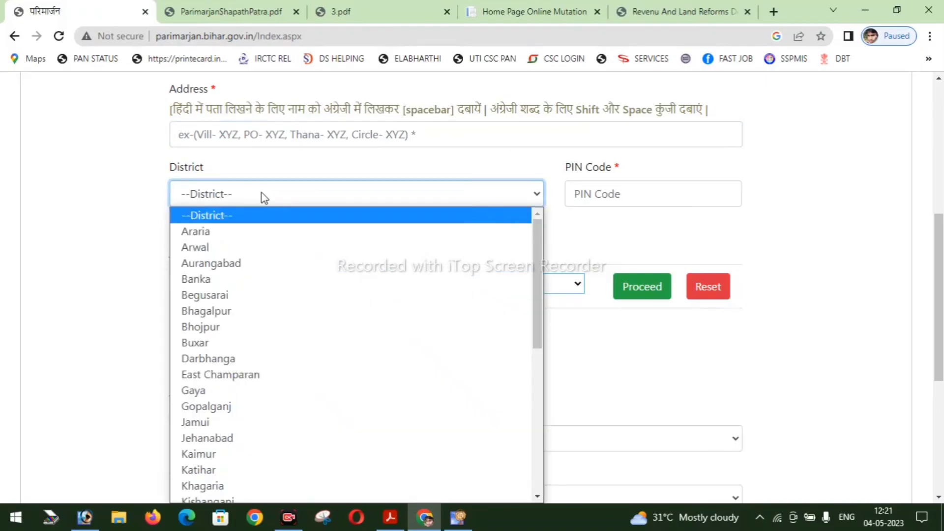
pyautogui.click(213, 392)
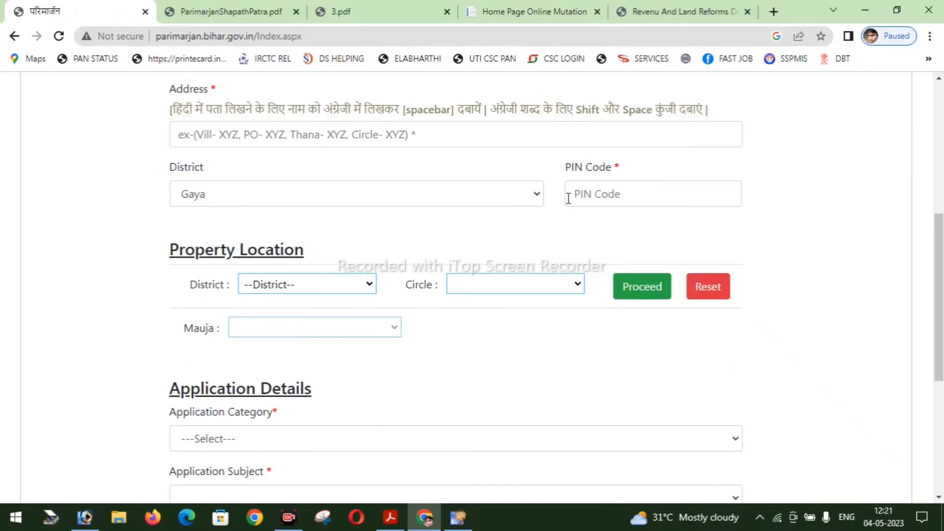
pyautogui.click(607, 192)
pyautogui.write('824206')
pyautogui.scroll(-2, 914, 268)
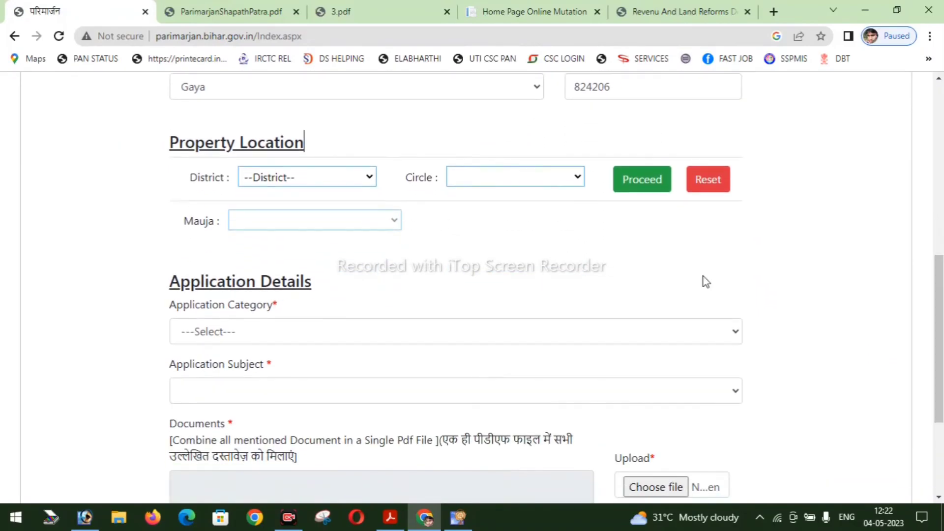
# - Choose property district Gaya, circle Imamganj, proceed, then select mauja गंगटी (221)
pyautogui.tripleClick(228, 139)
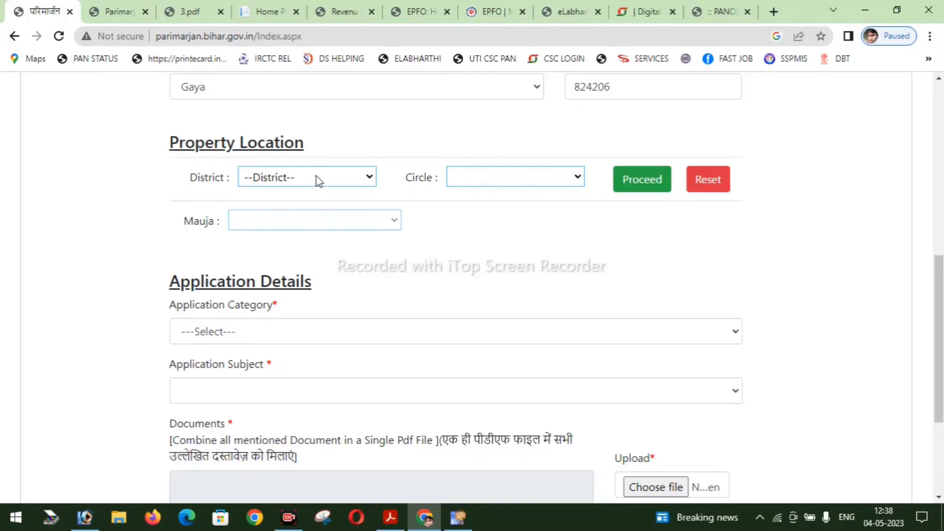
pyautogui.click(317, 176)
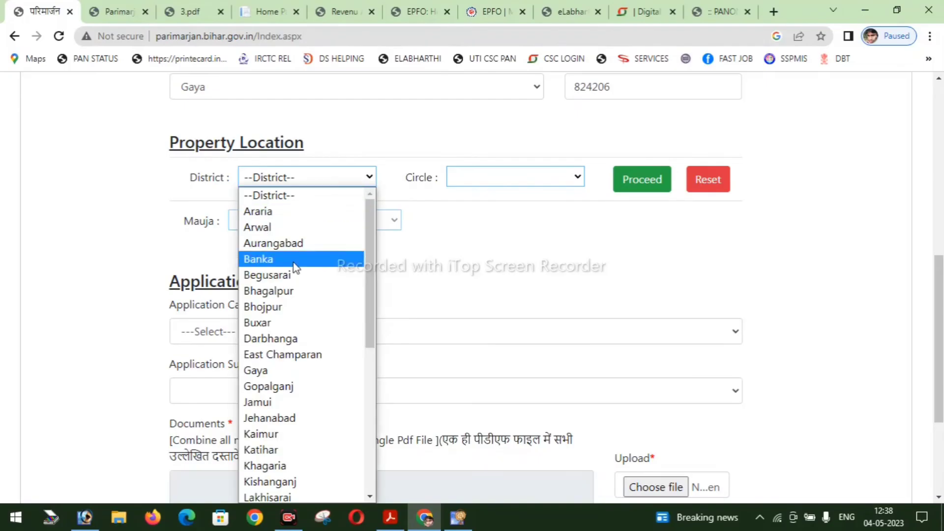
pyautogui.click(251, 370)
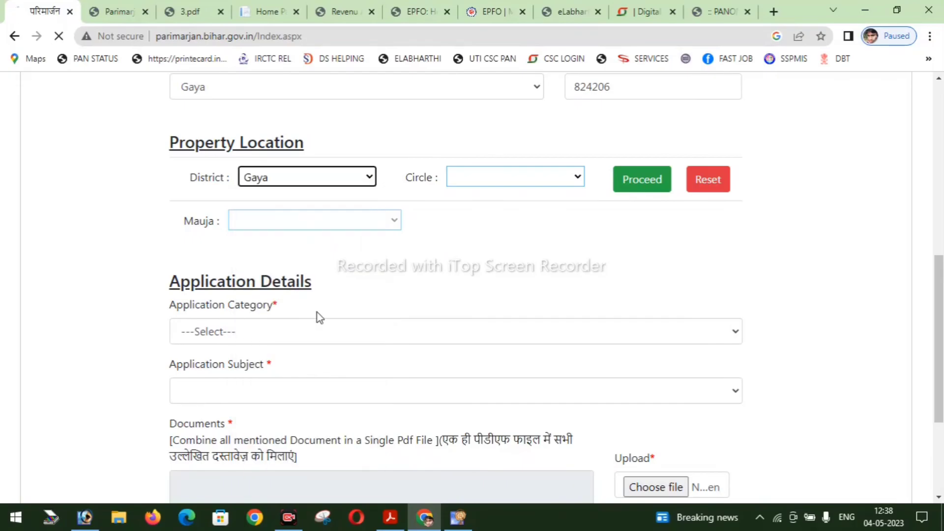
pyautogui.click(490, 176)
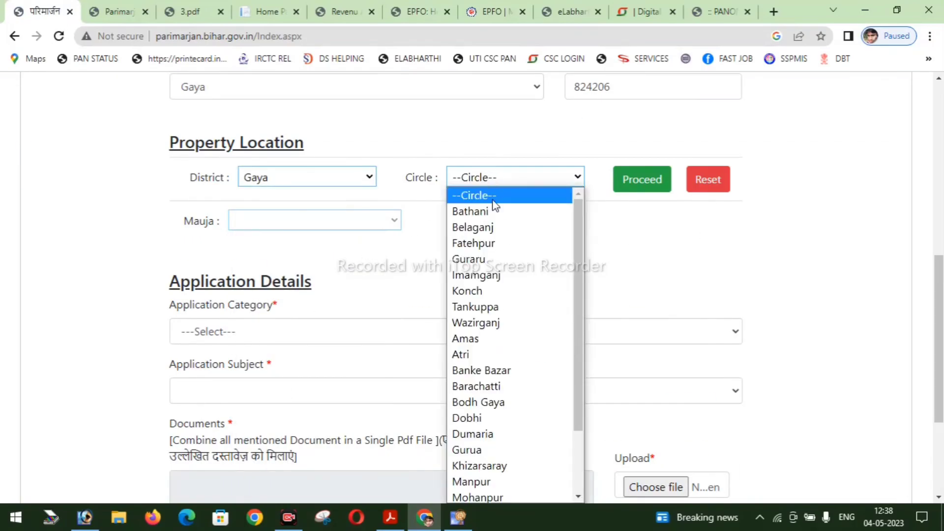
pyautogui.click(517, 279)
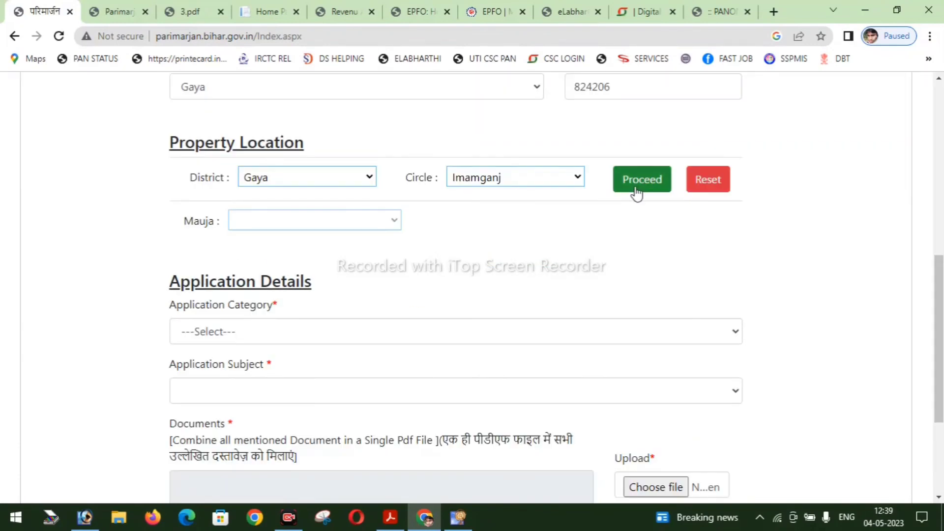
pyautogui.click(637, 187)
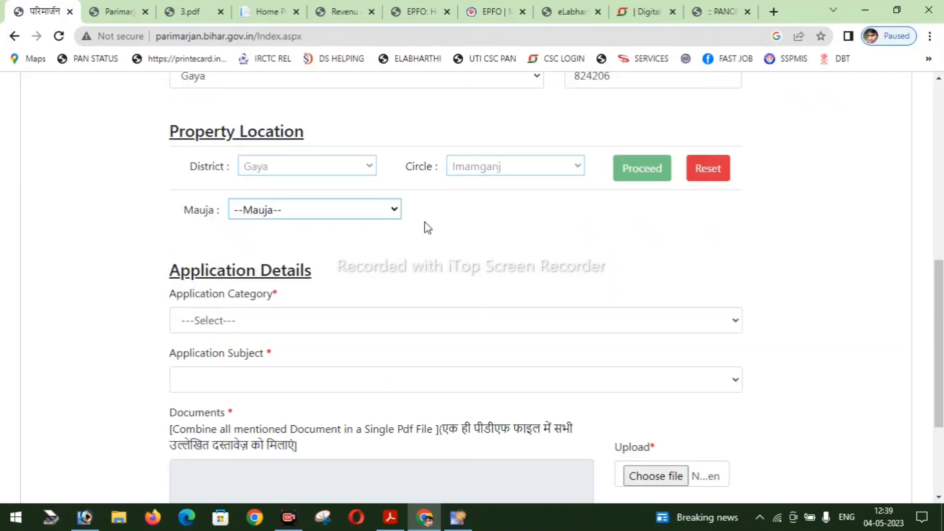
pyautogui.click(301, 212)
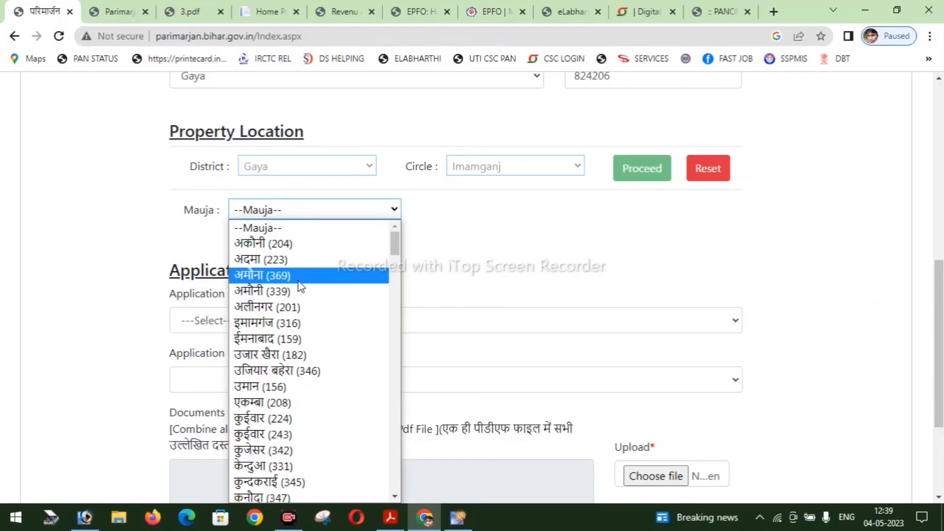
pyautogui.scroll(-1, 301, 295)
pyautogui.scroll(-5, 301, 302)
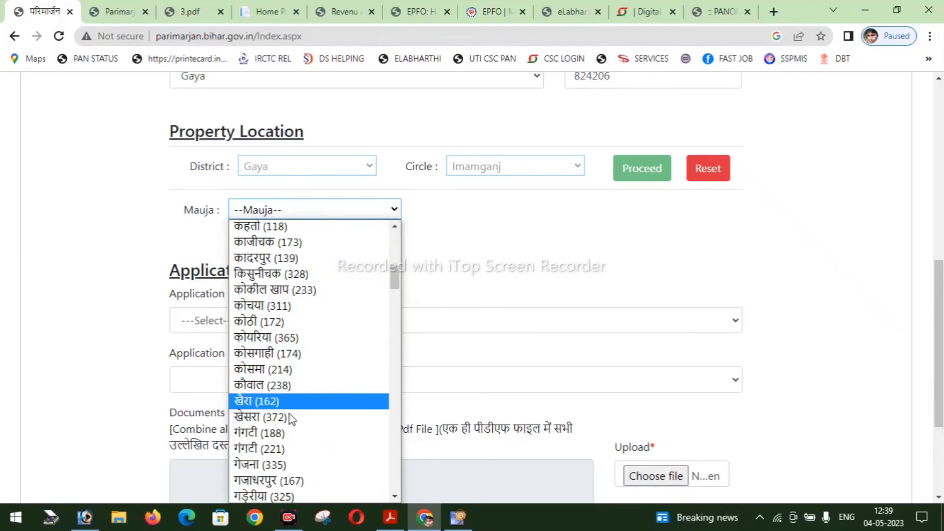
pyautogui.click(287, 450)
pyautogui.scroll(-3, 189, 206)
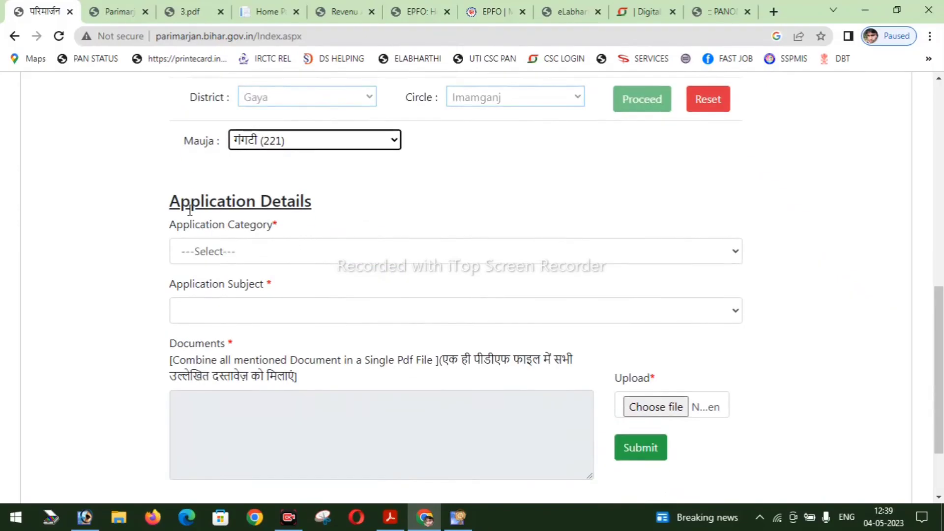
# - Choose old digitized Jamabandi rectification with the lagaan subject, attach the supporting PDF, and submit
pyautogui.click(288, 155)
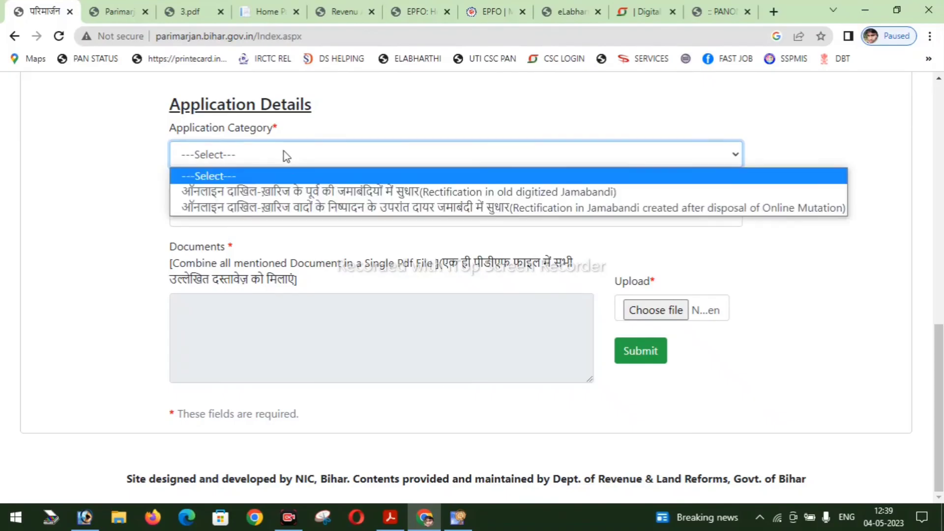
pyautogui.click(295, 191)
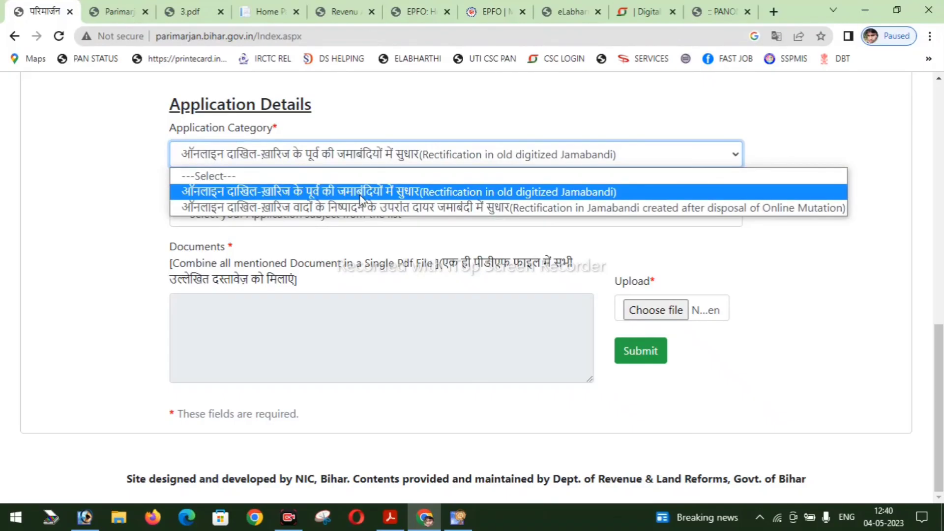
pyautogui.click(402, 192)
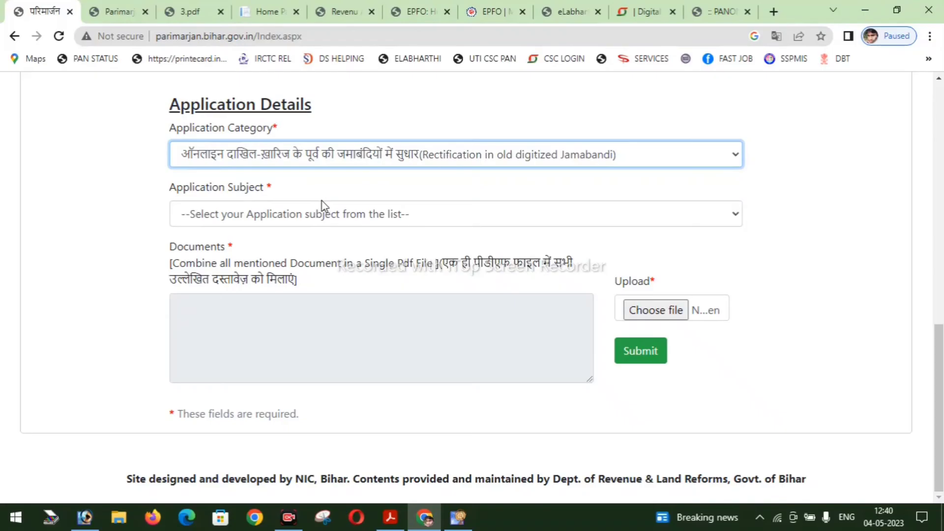
pyautogui.click(400, 218)
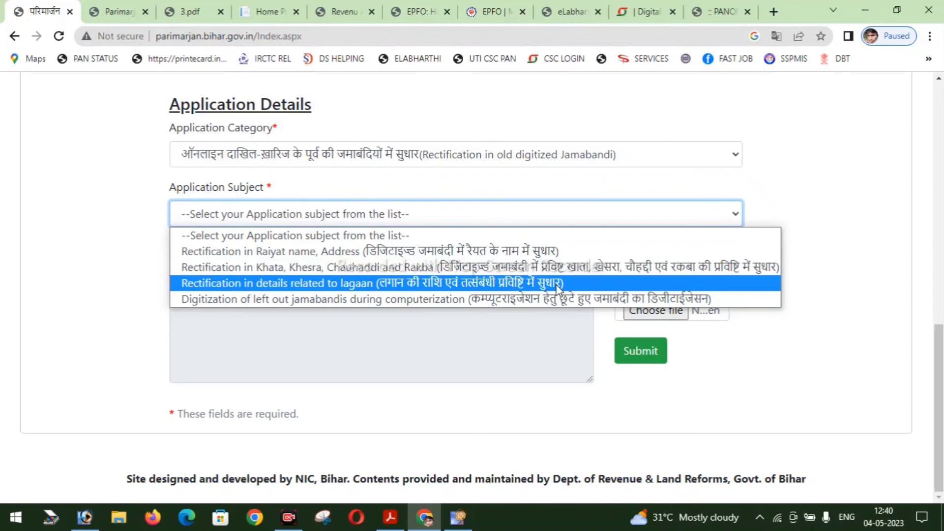
pyautogui.click(558, 284)
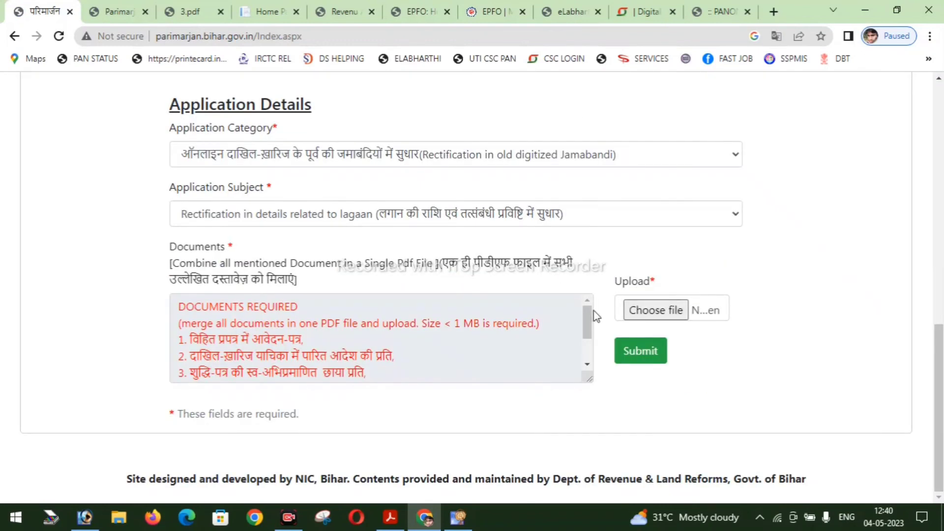
pyautogui.click(641, 314)
pyautogui.click(657, 359)
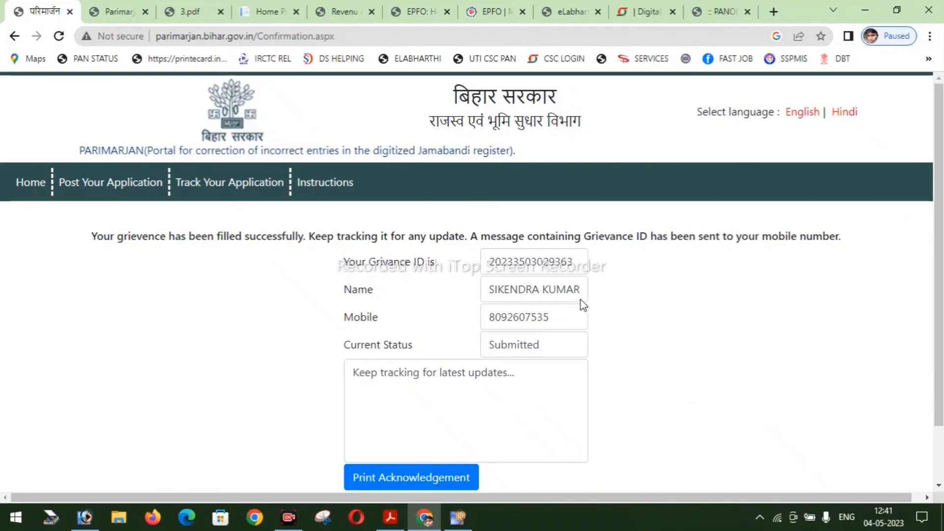
# - Highlight the new Grievance ID, registered mobile number and Submitted status on the confirmation page
pyautogui.doubleClick(530, 261)
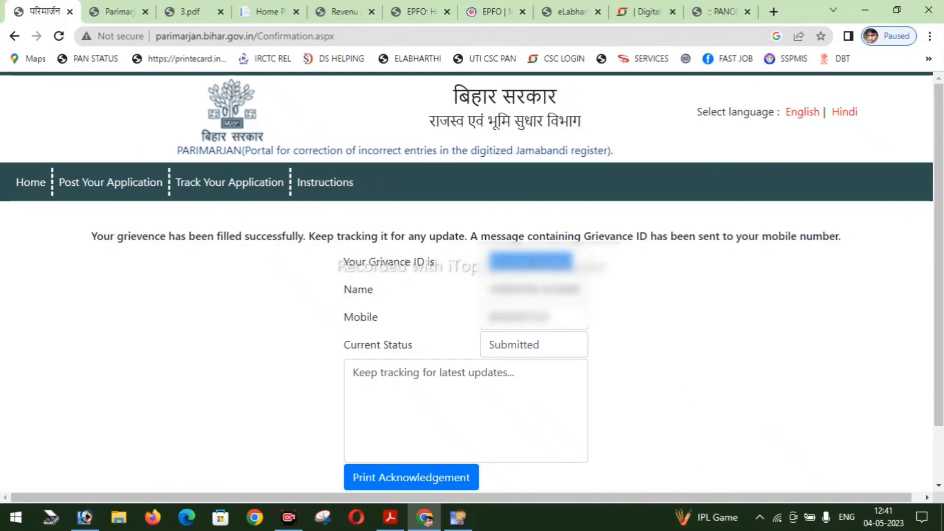
pyautogui.doubleClick(511, 314)
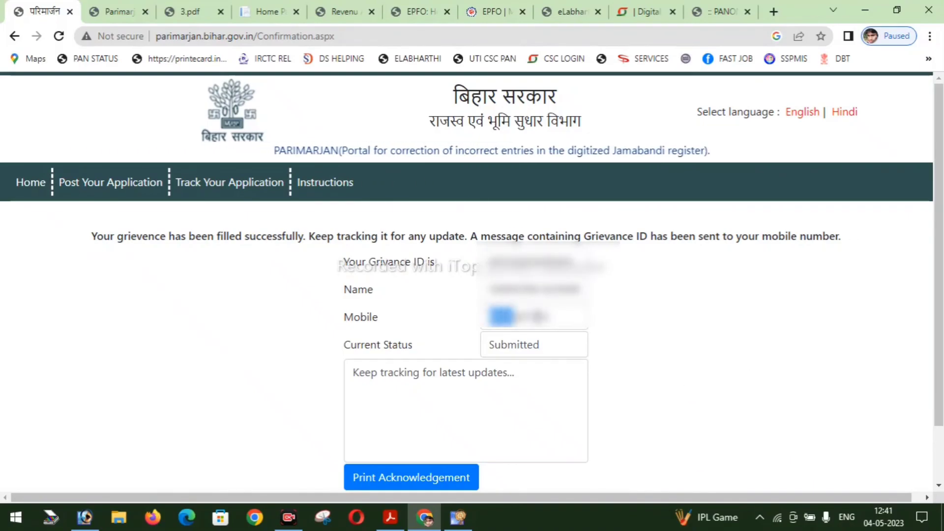
pyautogui.click(548, 350)
pyautogui.doubleClick(496, 343)
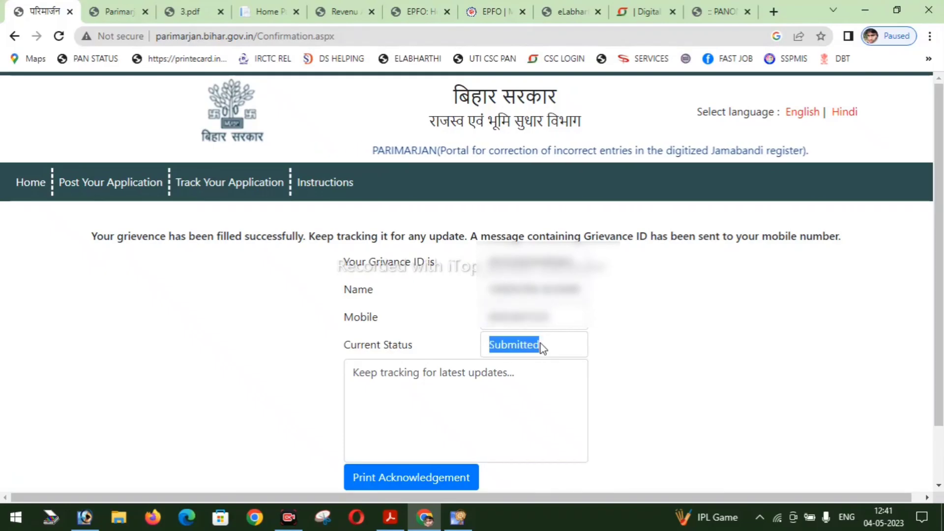
pyautogui.click(521, 346)
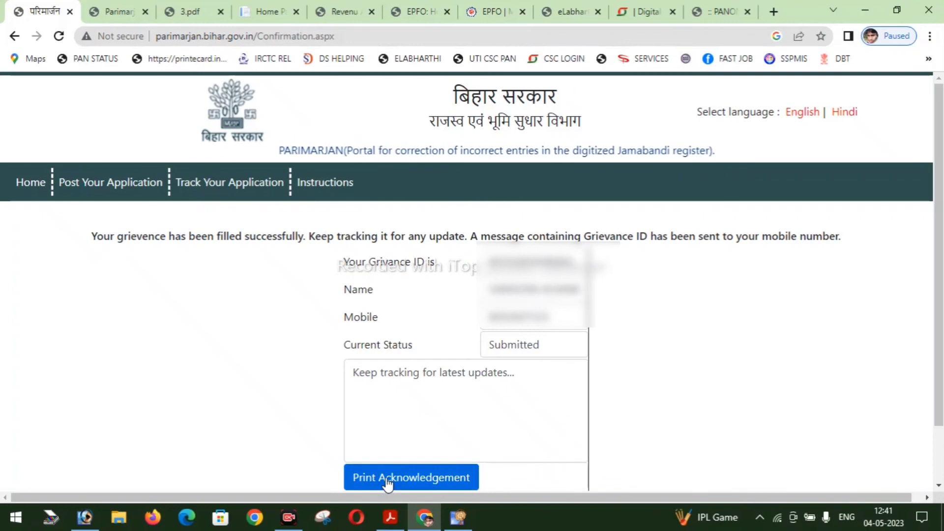
# - Open the printable acknowledgement and highlight its current status Submitted
pyautogui.click(442, 476)
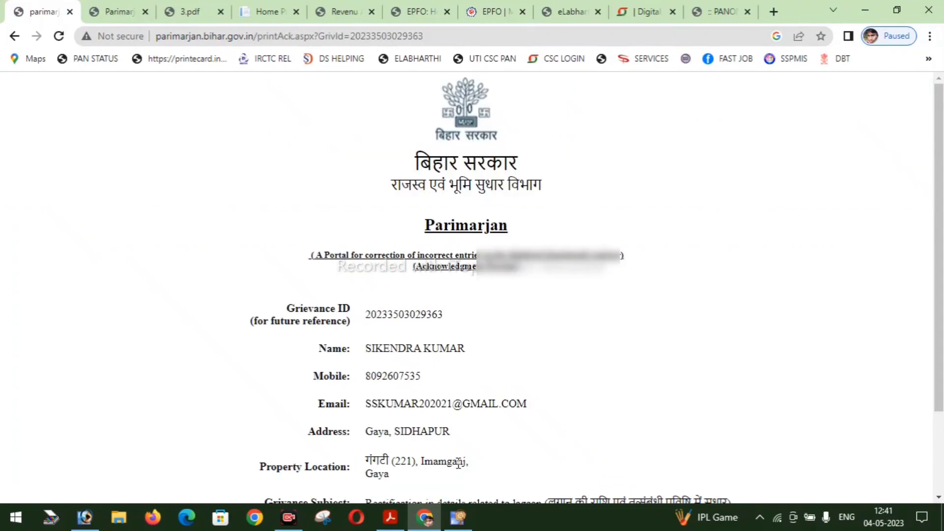
pyautogui.scroll(-2, 459, 463)
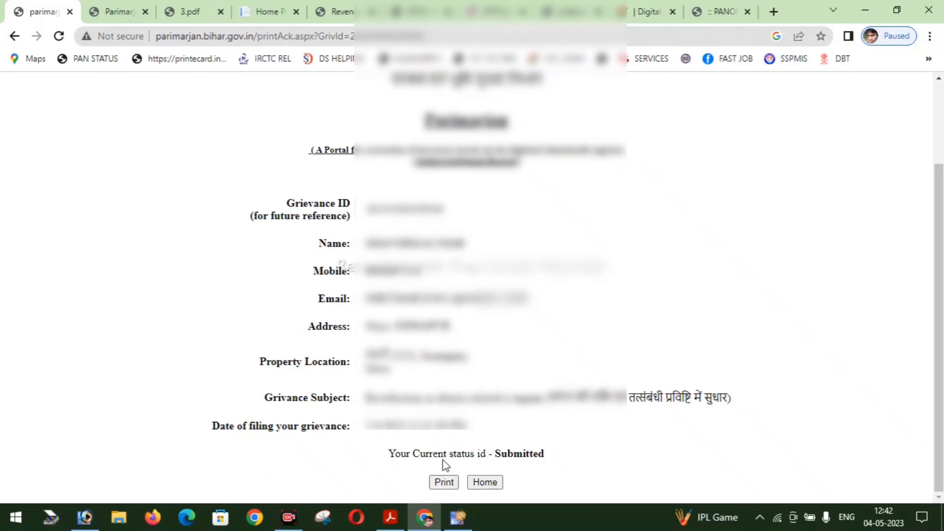
pyautogui.moveTo(492, 453); pyautogui.dragTo(548, 454)
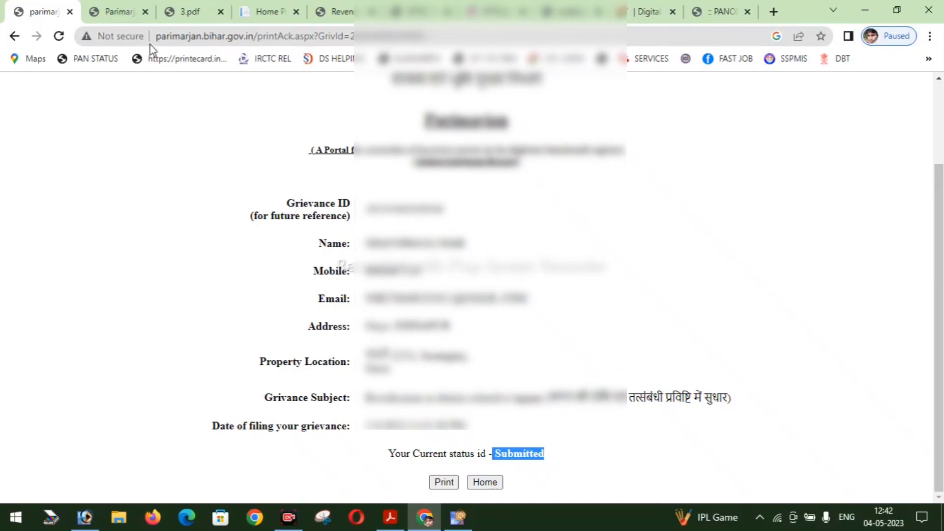
# - Go back from the acknowledgement to the Parimarjan portal home page
pyautogui.click(133, 7)
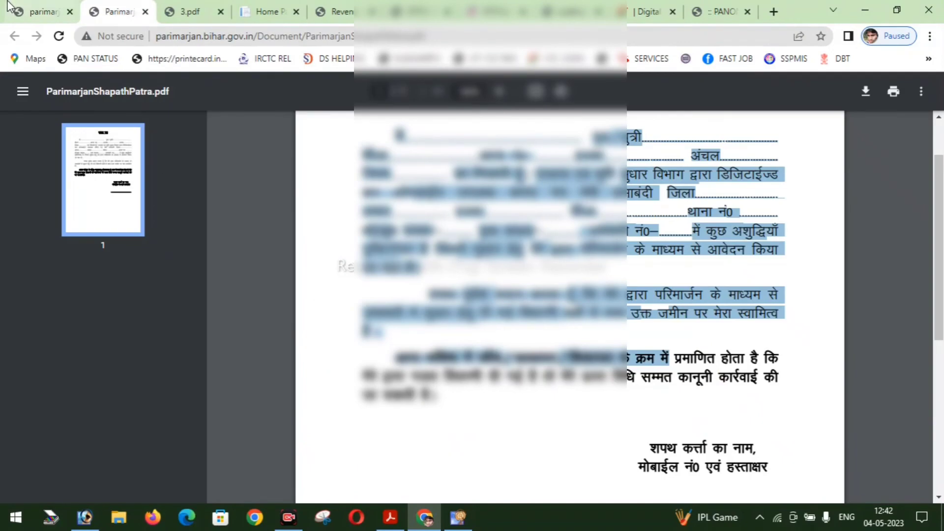
pyautogui.click(8, 7)
pyautogui.scroll(2, 197, 275)
pyautogui.hotkey('alt', 'Left')
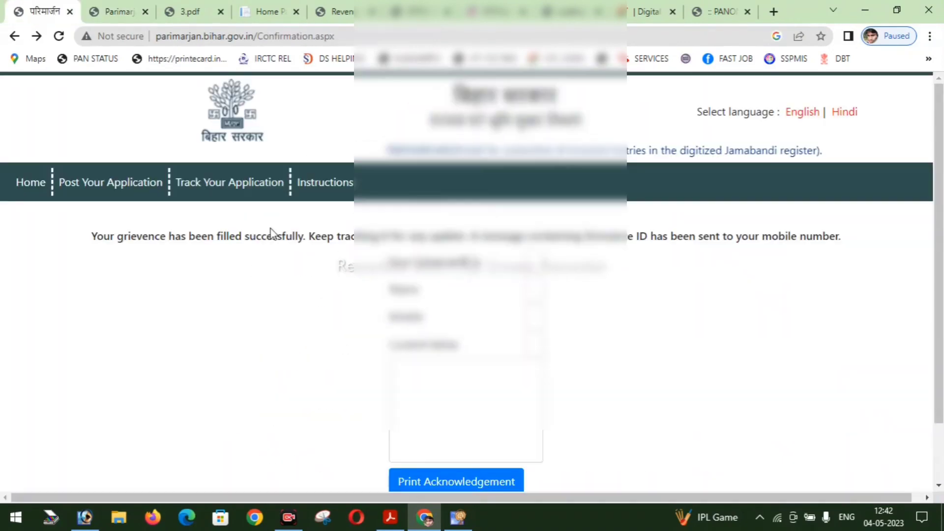
pyautogui.click(30, 182)
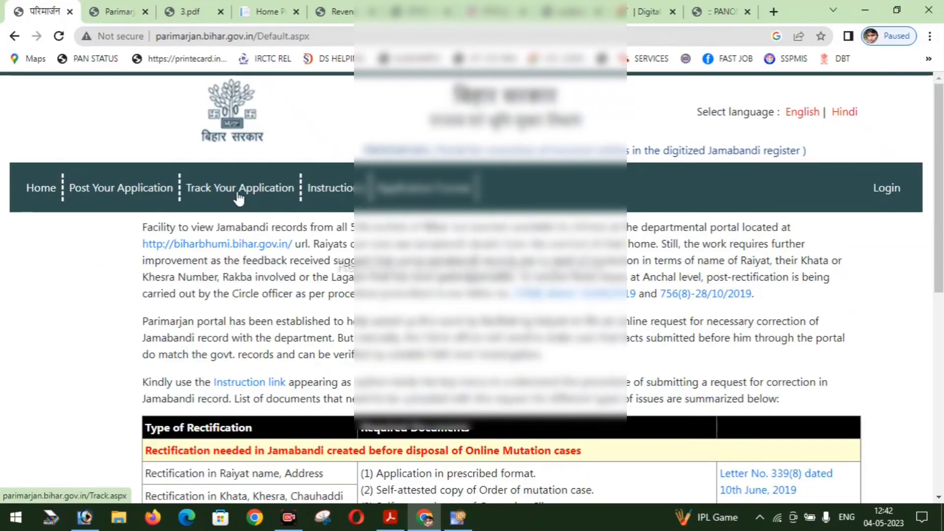
# - Track the application's status on Track Your Application, showing Current Status Processed
pyautogui.click(240, 192)
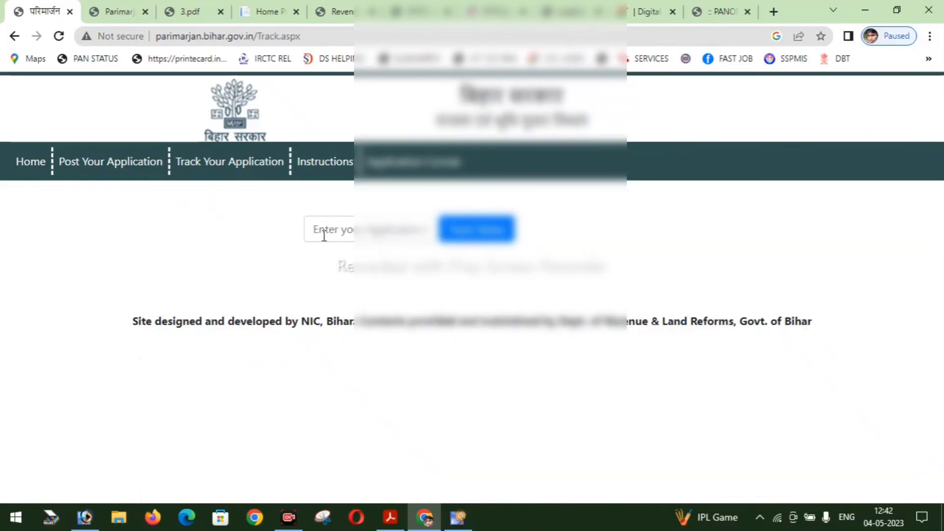
pyautogui.click(484, 235)
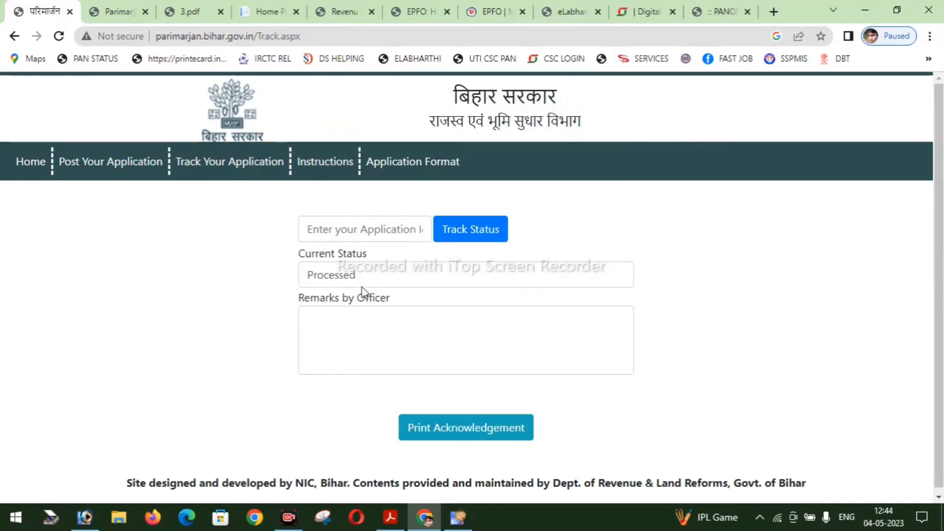
pyautogui.moveTo(388, 280); pyautogui.dragTo(294, 284)
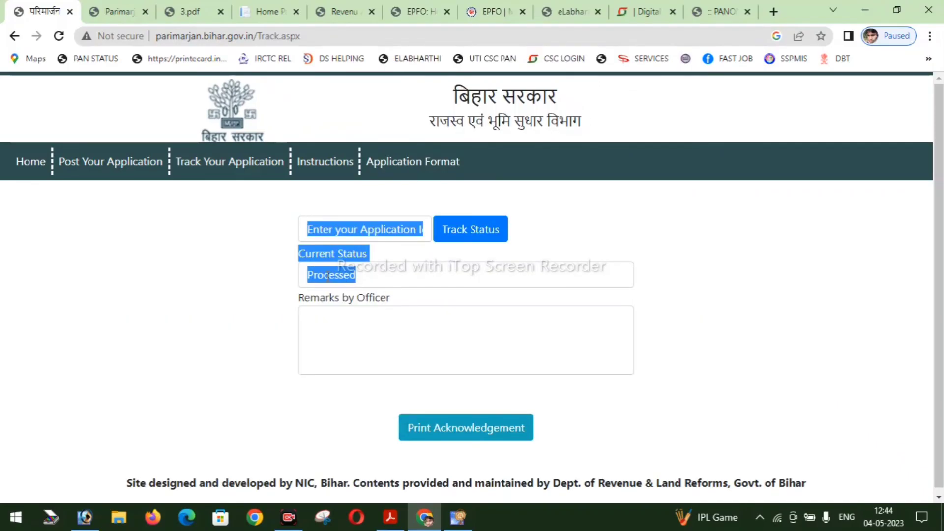
pyautogui.click(340, 276)
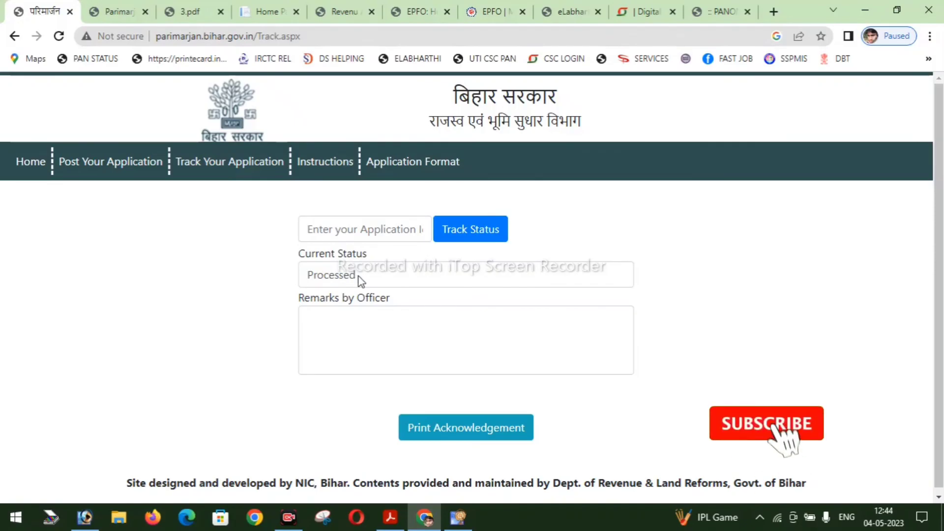